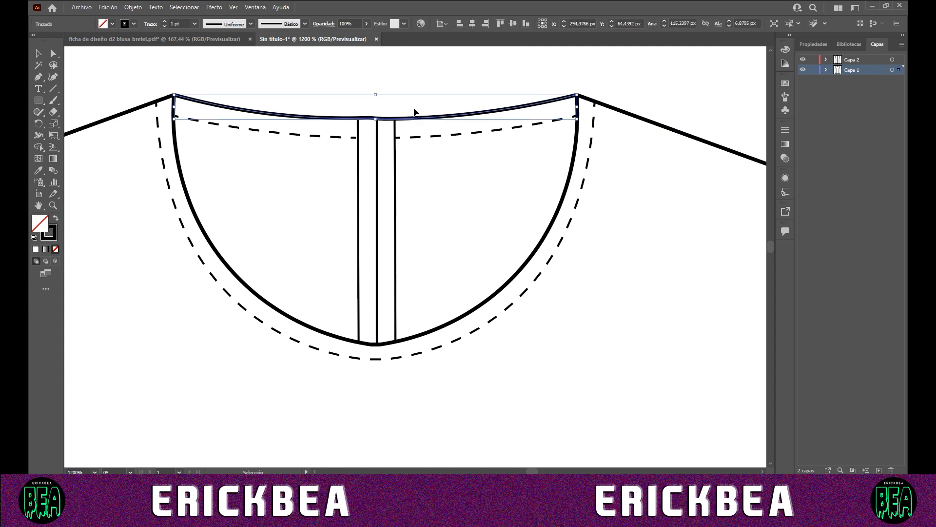
- Set the stroke weight of the front view's body outline, neckline curve and both armhole shapes to 3 pt
left_click(180, 168, "shift")
scroll(166, 165, "down", 6)
scroll(171, 152, "left", 2)
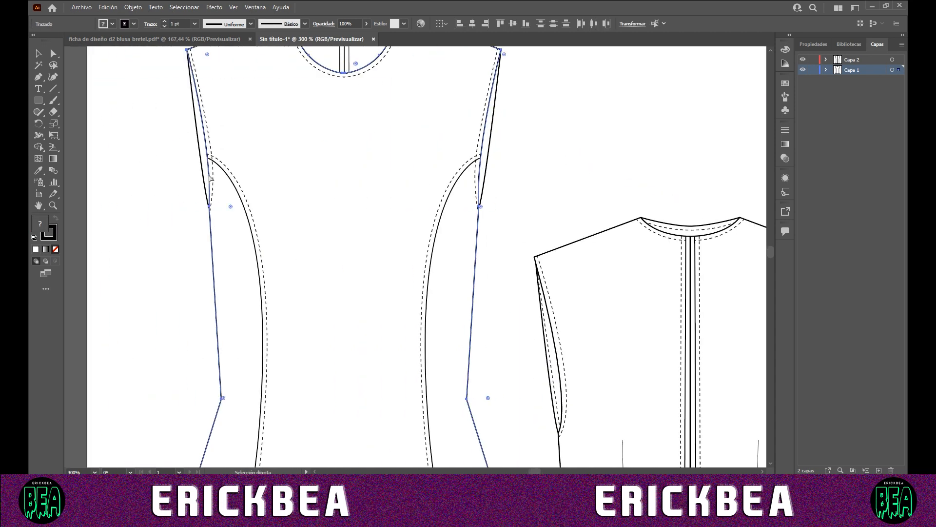
left_click(205, 161, "shift")
left_click(487, 130, "shift")
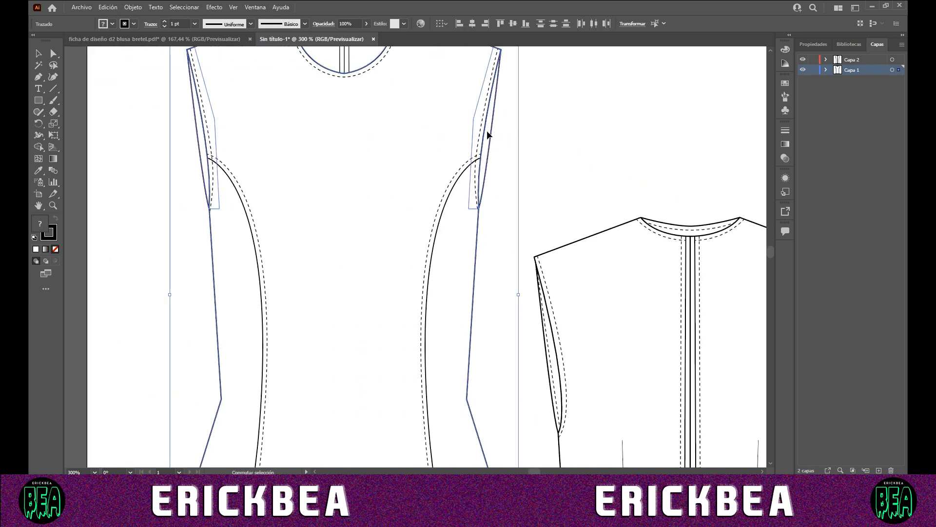
scroll(439, 131, "down", 2)
left_click(165, 22)
left_click(165, 22)
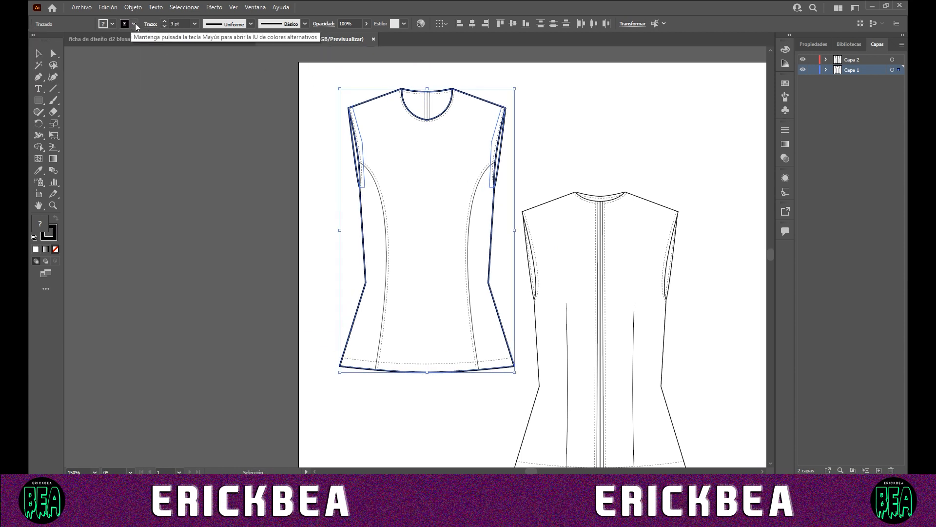
- Align the strokes of the front view's outline shapes to the outside of their paths
left_click(150, 24)
left_click(104, 75)
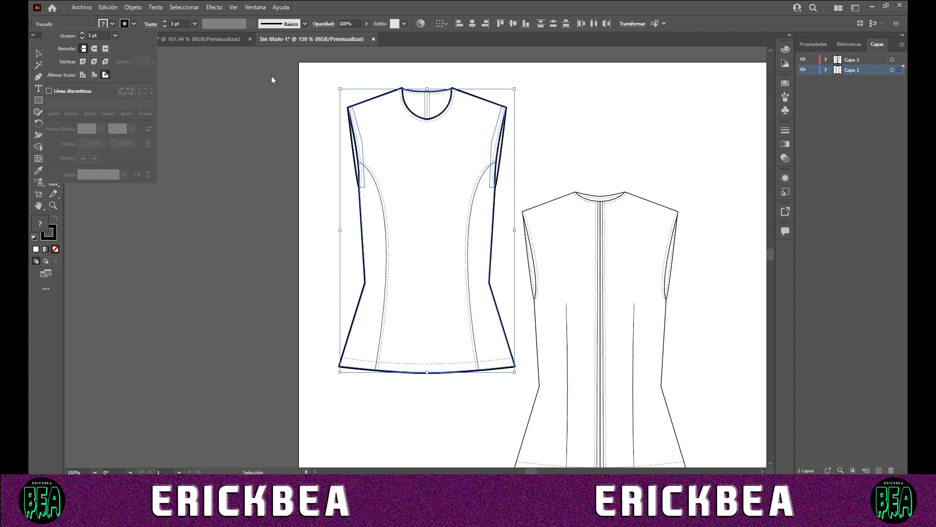
left_click(393, 79)
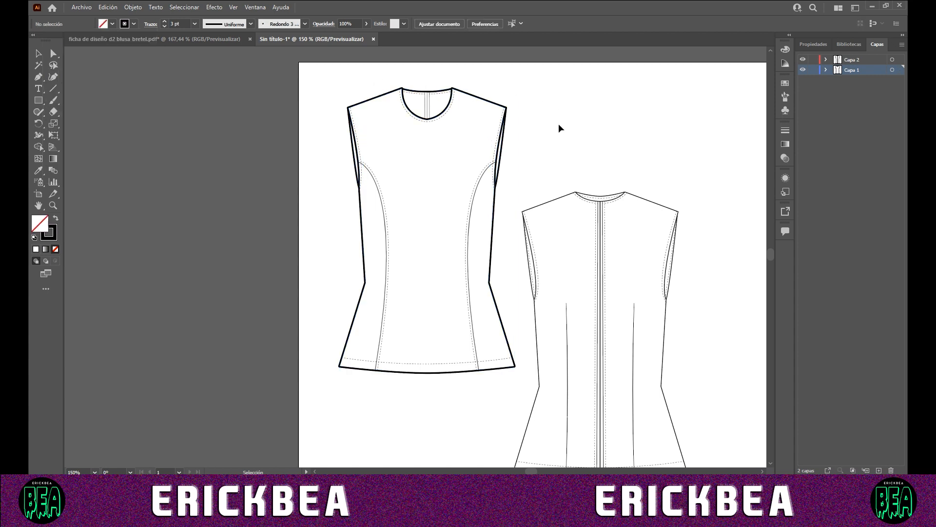
- Set the stroke weight of both curved princess seams on the front view to 2 pt
scroll(507, 135, "down", 1)
left_click(389, 273)
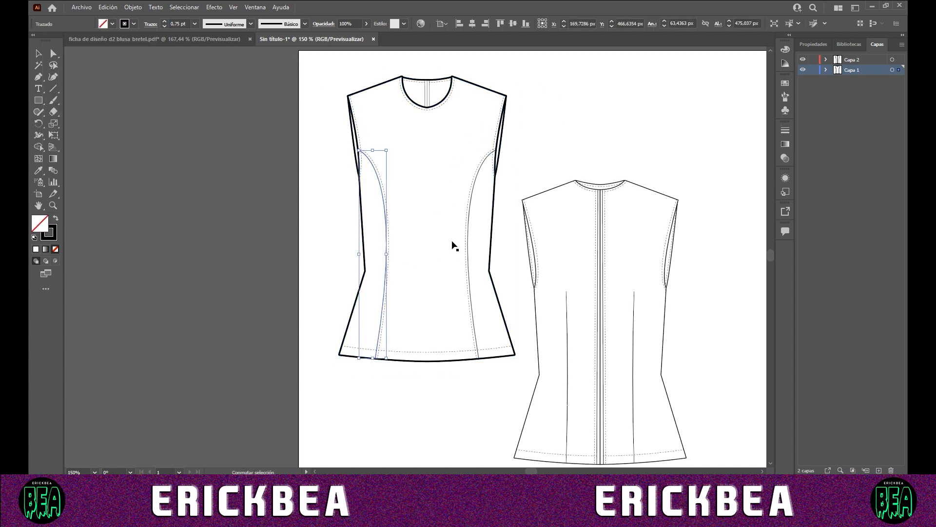
left_click(165, 21)
left_click(151, 24)
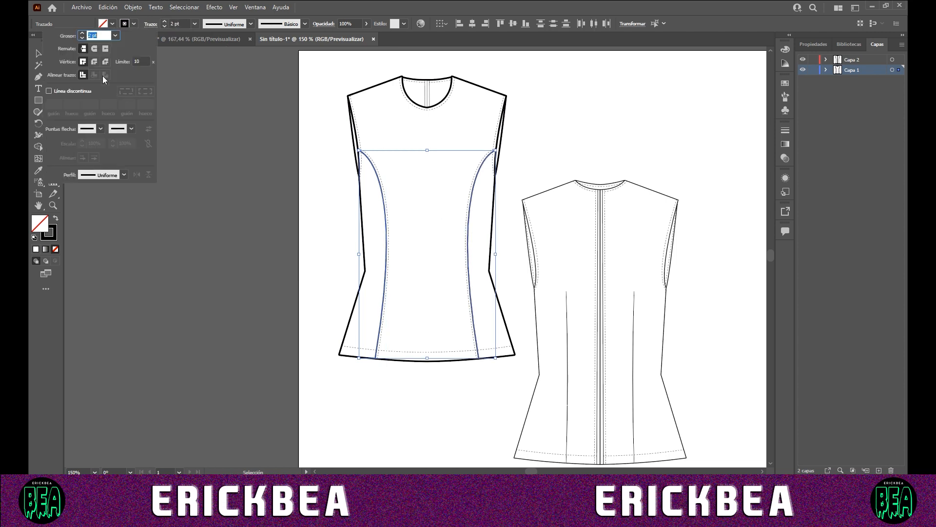
left_click(303, 151)
- Set the stroke weight of the front view's dashed stitching along the neckline, armholes and princess seams to 1 pt
left_click(380, 177)
left_click(477, 170, "shift")
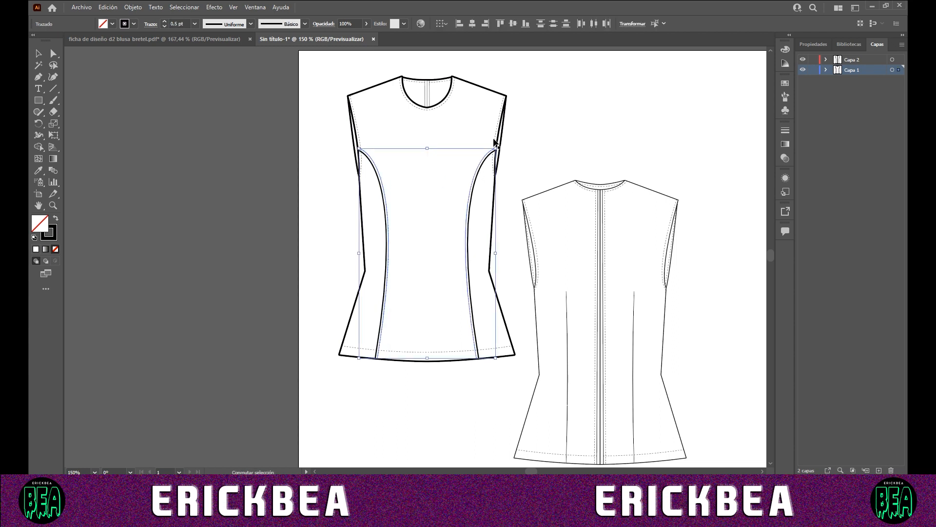
left_click(492, 139, "shift")
left_click(421, 131, "shift")
scroll(531, 129, "up", 3)
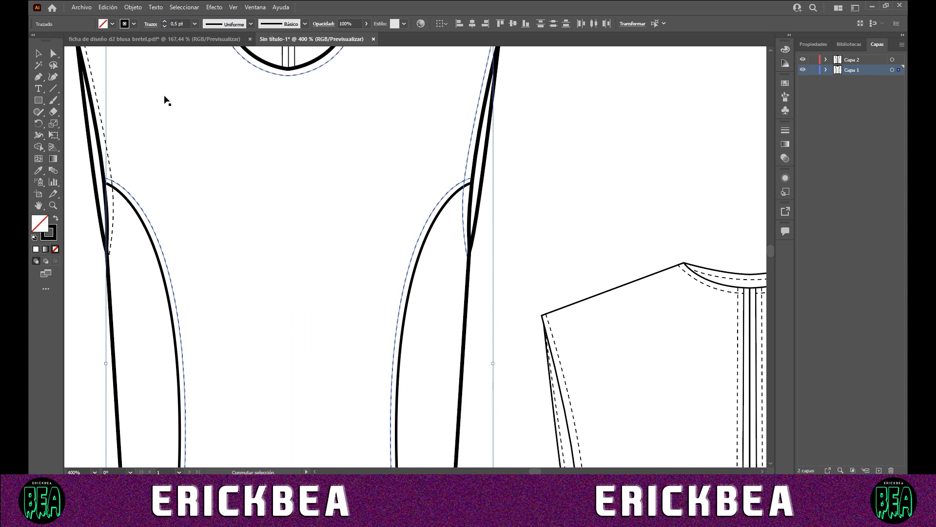
left_click(102, 116, "shift")
scroll(269, 151, "up", 3)
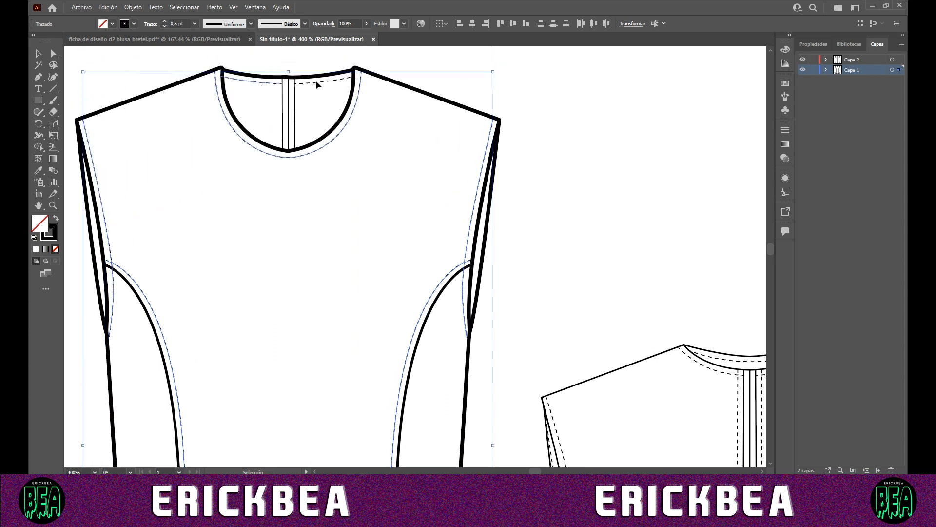
scroll(316, 85, "left", 3)
left_click(165, 21)
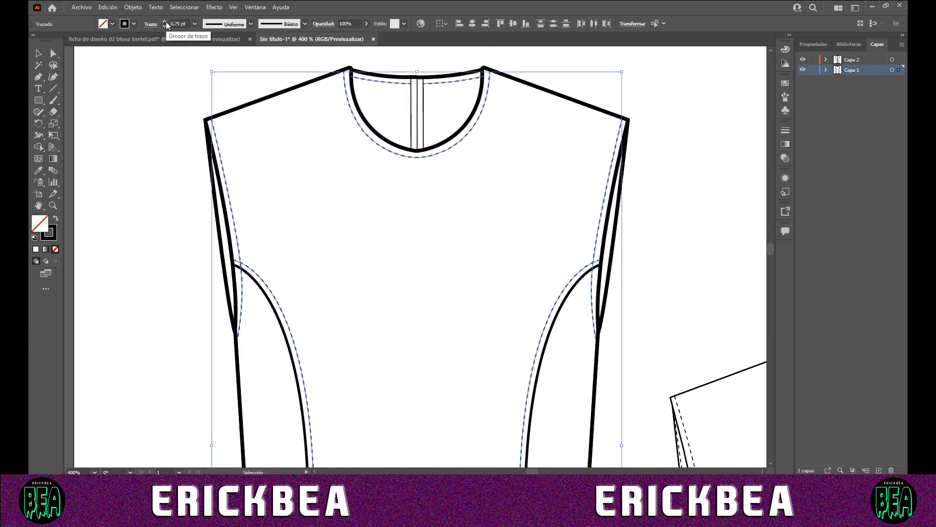
left_click(138, 121)
scroll(556, 236, "down", 1)
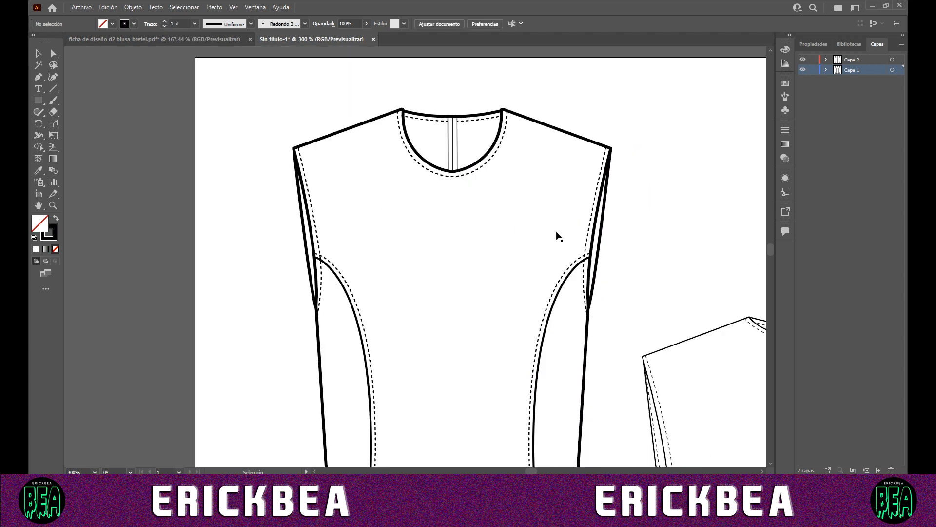
left_click(465, 175)
left_click(165, 21)
- Set the dash and gap lengths of the selected front stitching lines to 5 pt each
left_click(151, 23)
left_click(72, 105)
type("5")
left_click(53, 104)
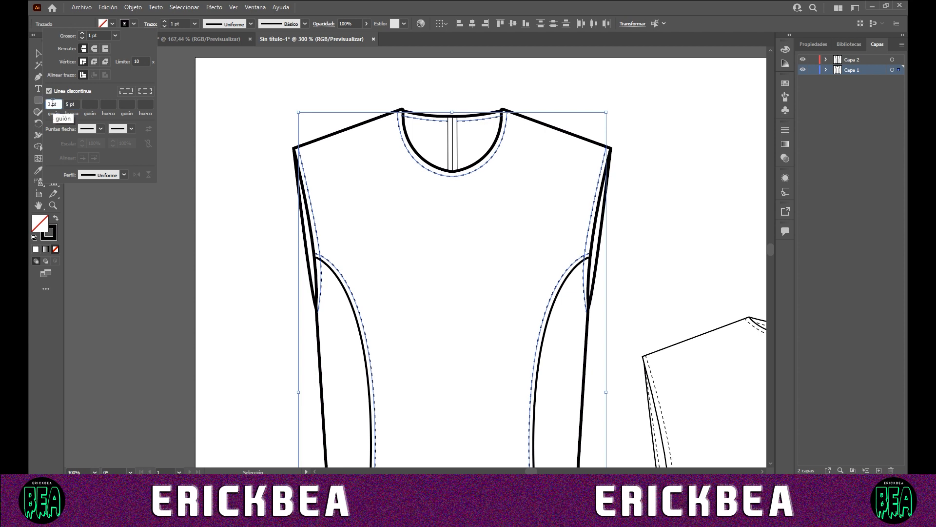
type("5")
left_click(85, 103)
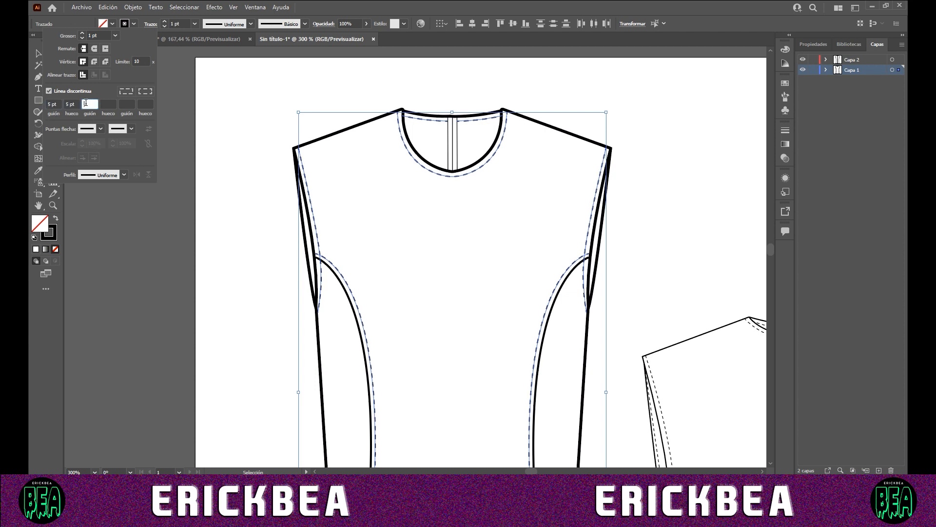
left_click(467, 74)
left_click(470, 71)
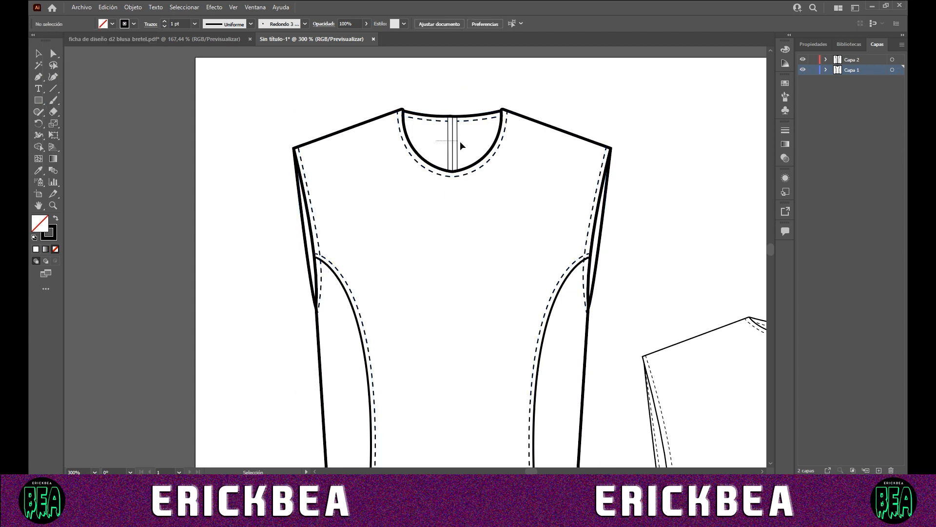
- Set the stroke weight of the vertical centre-back lines inside the front neckline to 2 pt
left_click_drag(435, 138, 453, 141)
left_click(166, 21)
left_click(166, 21)
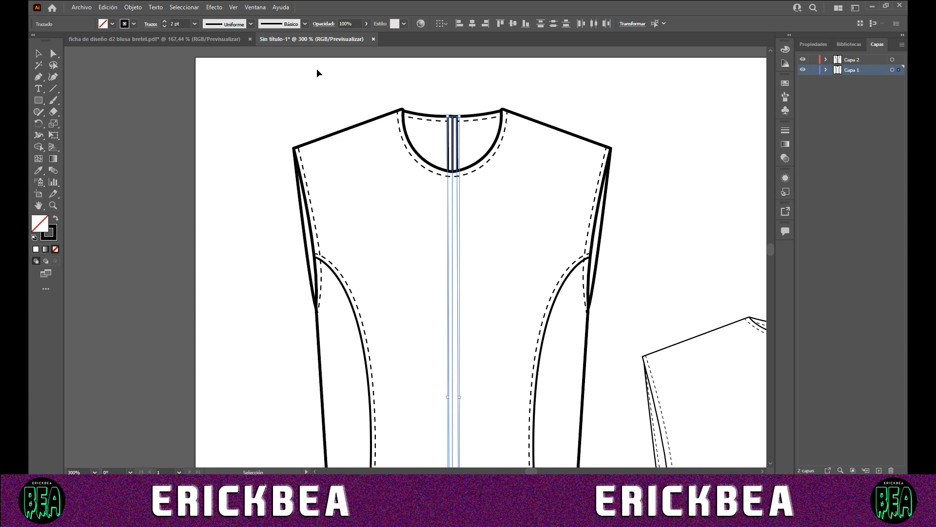
left_click(319, 70)
- Reduce the stroke weight of the middle vertical line inside the front neckline to 1 pt
scroll(435, 150, "down", 2)
scroll(456, 150, "up", 3)
left_click(426, 147)
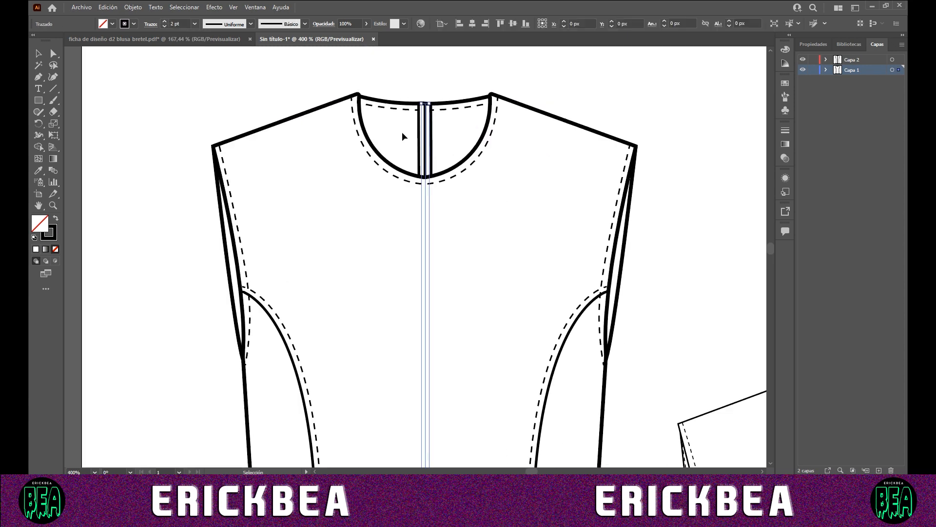
left_click(164, 26)
left_click(317, 131)
scroll(335, 226, "down", 3)
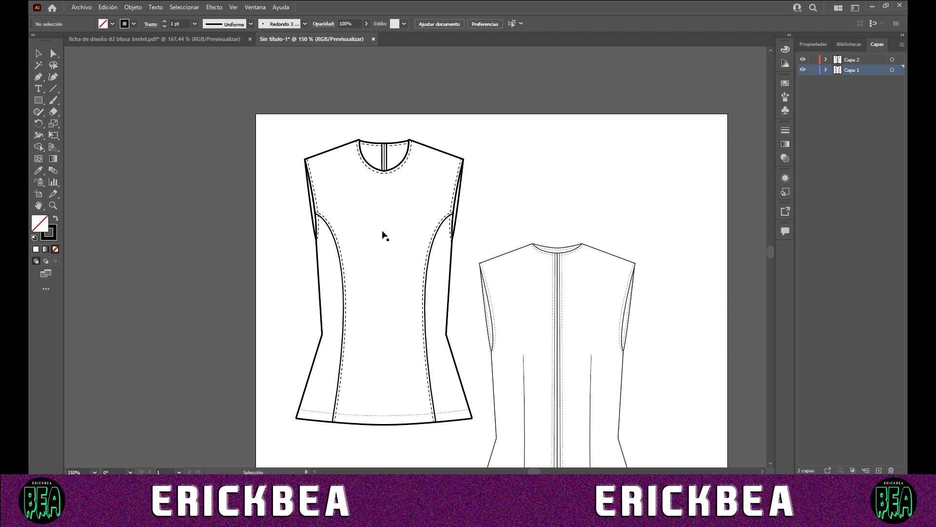
- Set the stroke weight of the dashed hem stitching on the front view to 1 pt
scroll(385, 236, "down", 2)
scroll(386, 237, "up", 2)
scroll(389, 297, "up", 3)
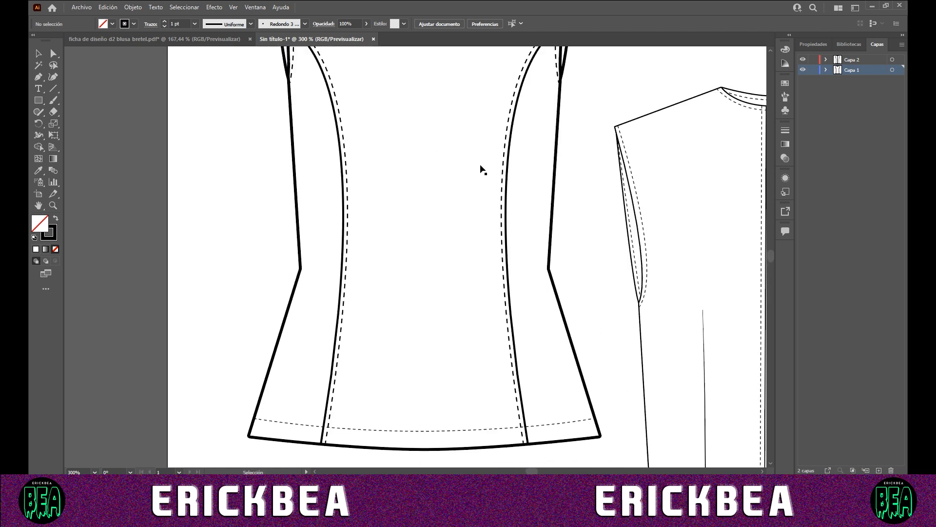
left_click(422, 430)
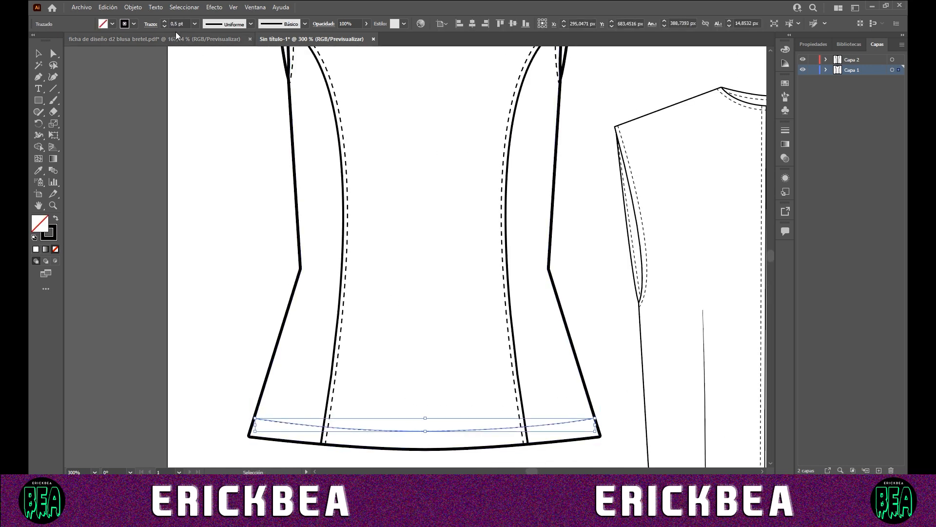
left_click(165, 21)
left_click(150, 24)
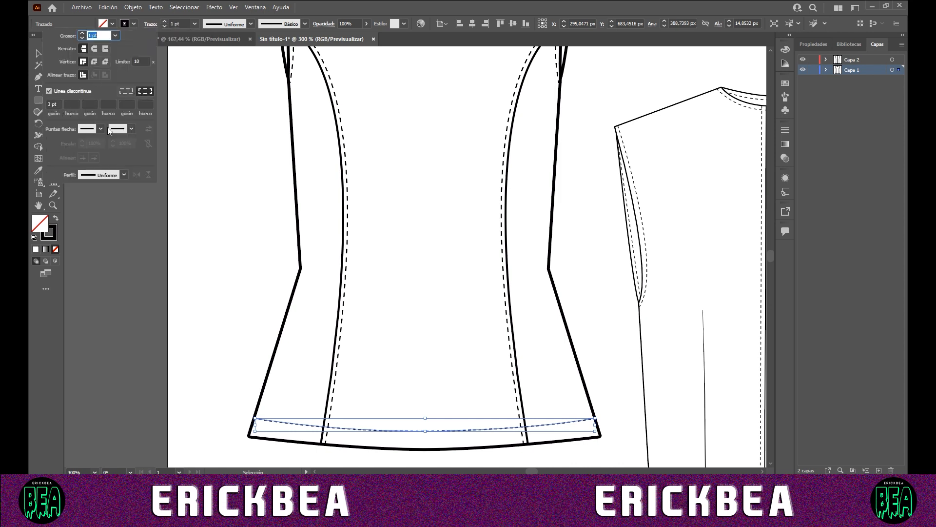
left_click(346, 275)
left_click(346, 275)
- Set the dash length of the front view's hem stitching to 5 pt
left_click(409, 431)
left_click(151, 24)
left_click(53, 104)
type("5")
key("Return")
left_click(247, 158)
scroll(270, 238, "down", 1)
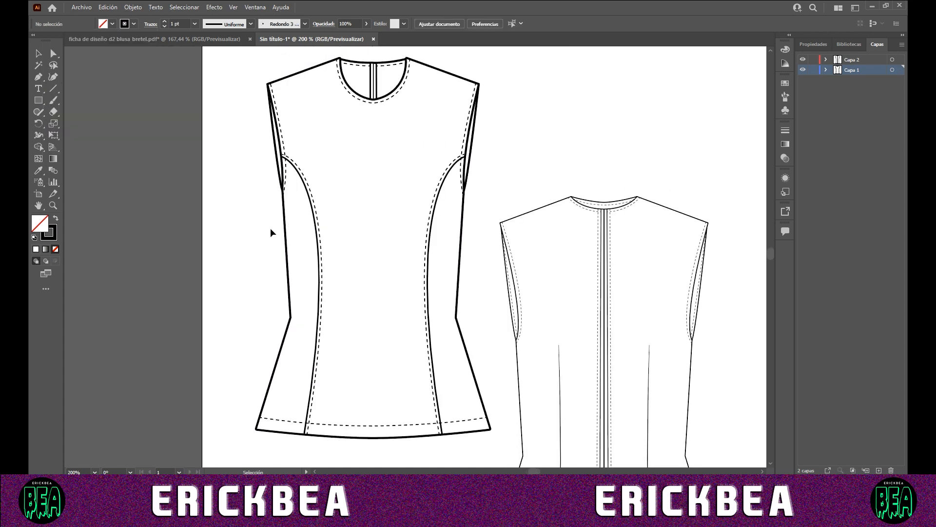
- Set the stroke weight of the back view's two body halves and both armhole shapes to 3 pt
scroll(487, 428, "down", 1)
scroll(522, 428, "down", 3)
scroll(651, 317, "up", 1)
scroll(653, 305, "up", 2)
left_click(615, 278)
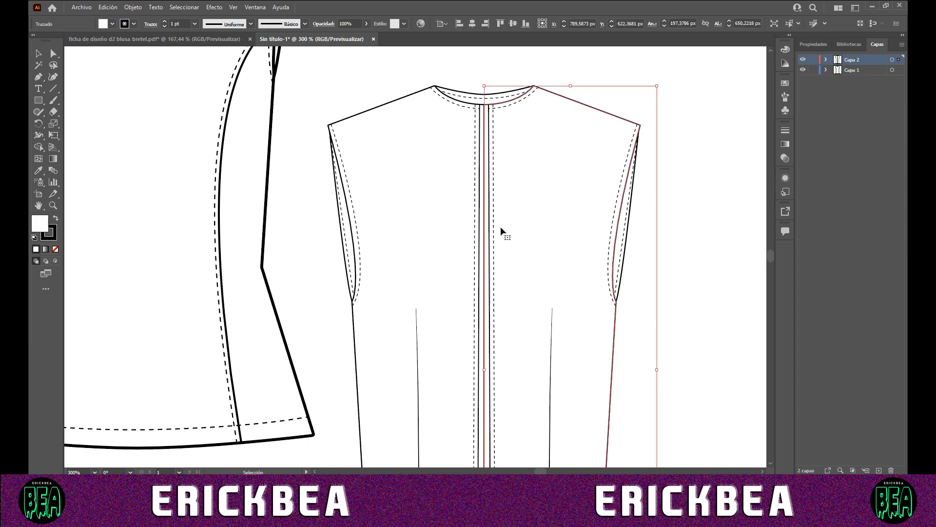
left_click(423, 180, "shift")
left_click(342, 248, "shift")
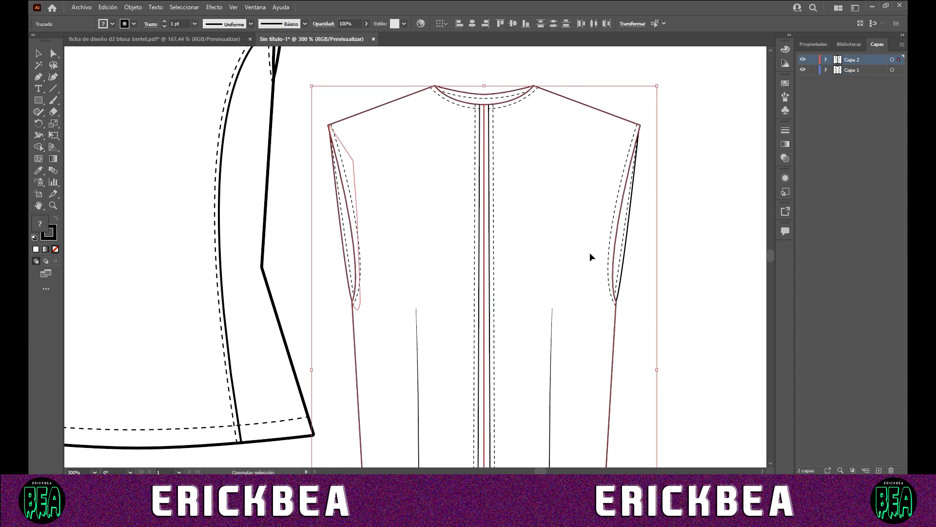
left_click(628, 250, "shift")
left_click(164, 22)
left_click(164, 23)
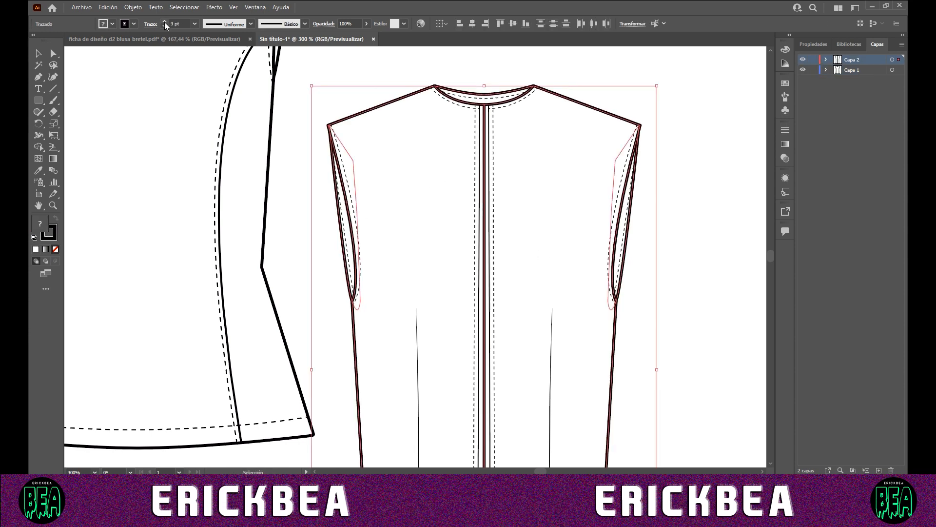
- Align the strokes of the back view's body and armhole shapes to the outside of their paths
left_click(151, 24)
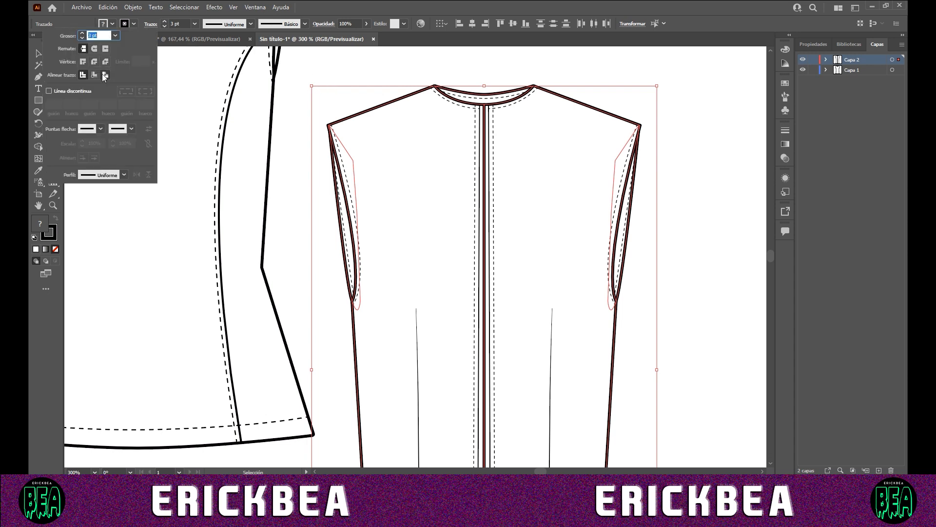
left_click(106, 75)
left_click(358, 91)
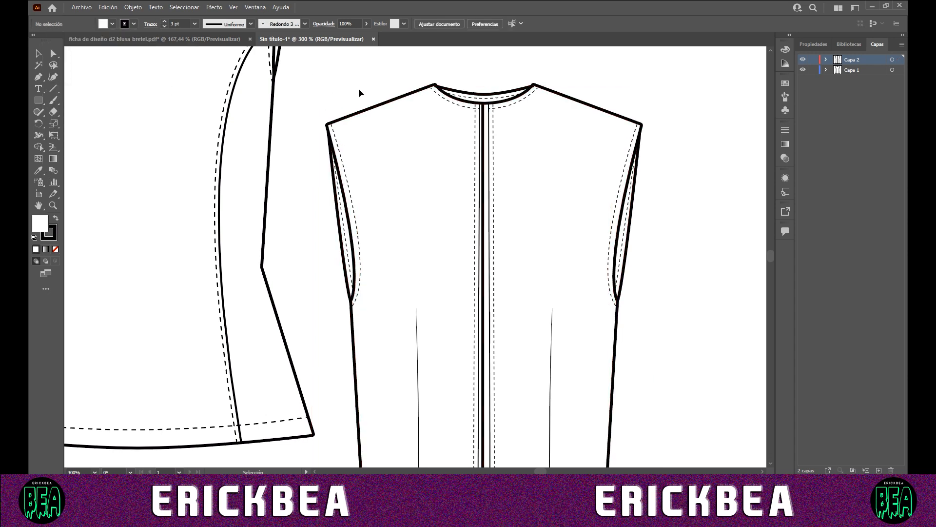
left_click(572, 101)
left_click(295, 87)
- Send the upper neckline curve of the back view behind all the other shapes
left_click(508, 92)
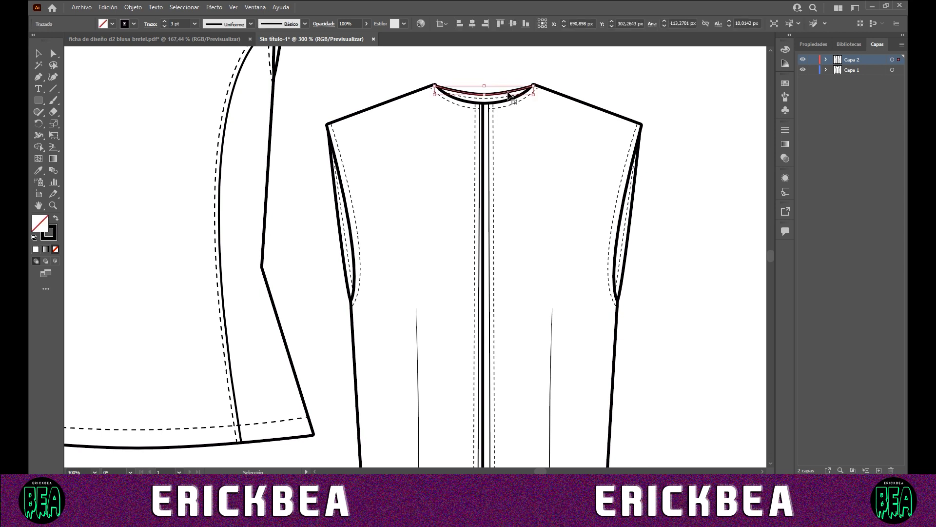
right_click(508, 91)
mouse_move(537, 269)
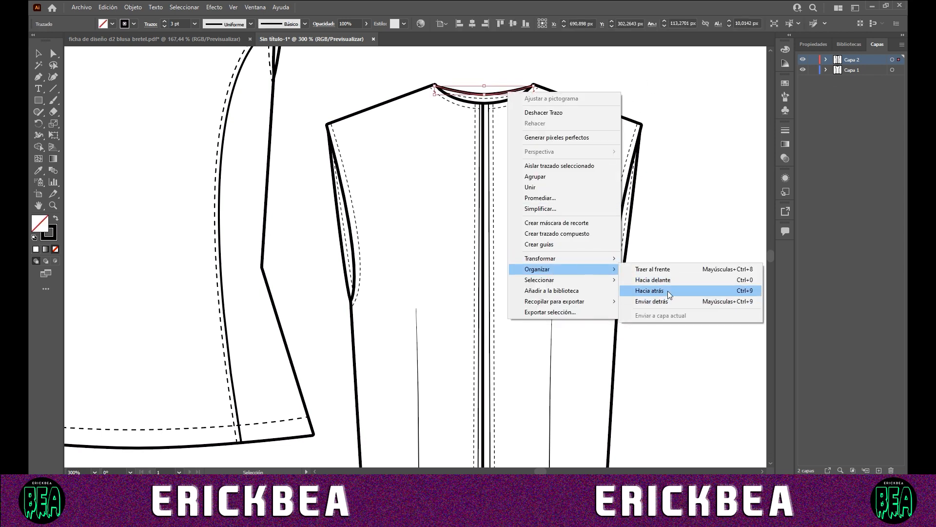
left_click(668, 291)
left_click(651, 83)
right_click(505, 98)
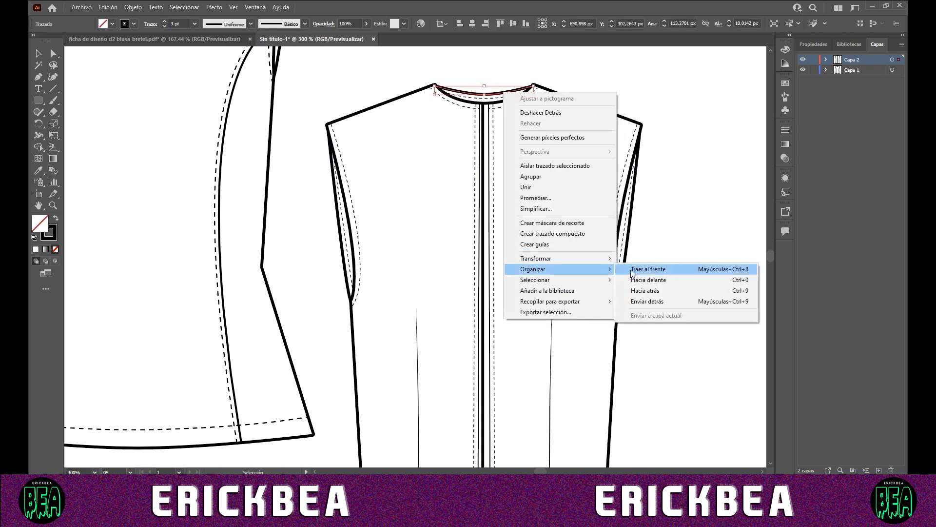
left_click(649, 301)
left_click(645, 89)
- Nudge the back view's upper neckline curve slightly upward
left_click(484, 93)
key("Up")
left_click(484, 67)
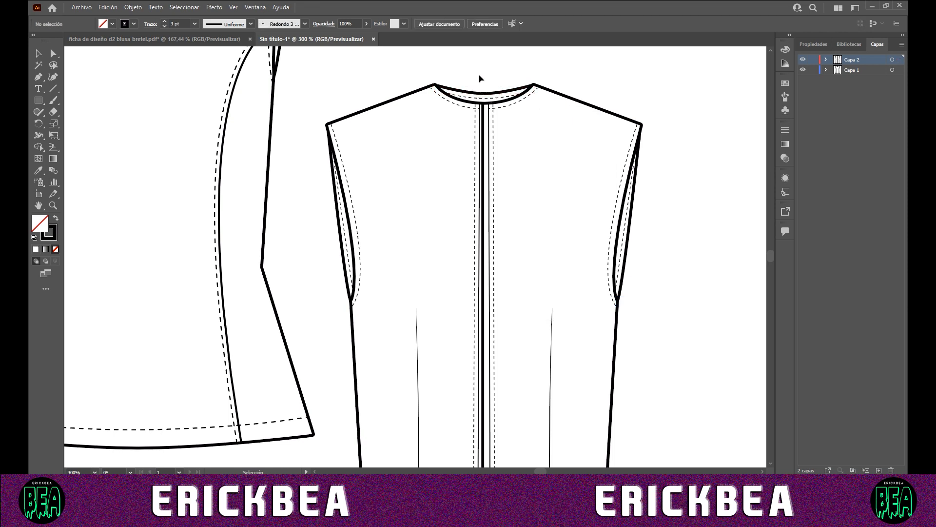
left_click(493, 97)
left_click(484, 69)
scroll(479, 112, "down", 1)
scroll(491, 245, "down", 2)
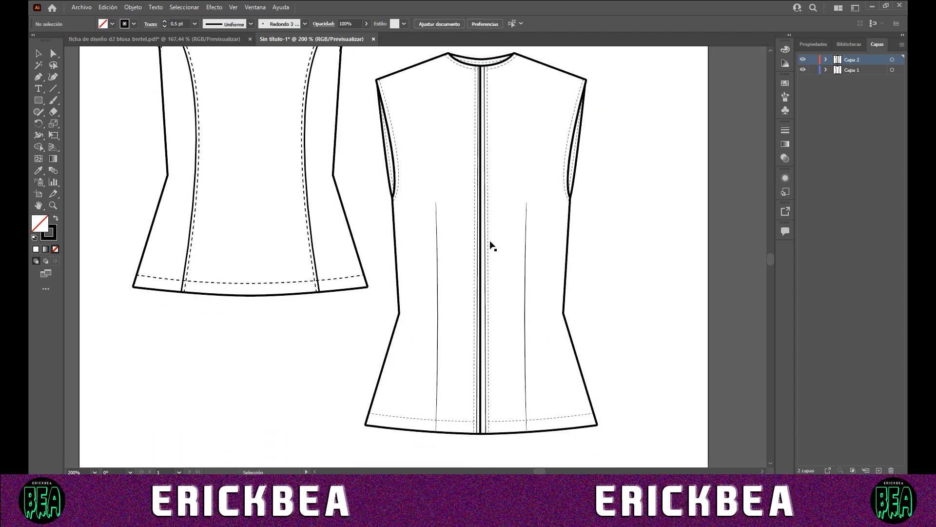
left_click(437, 282)
left_click(525, 269, "shift")
left_click(373, 136)
left_click(400, 161)
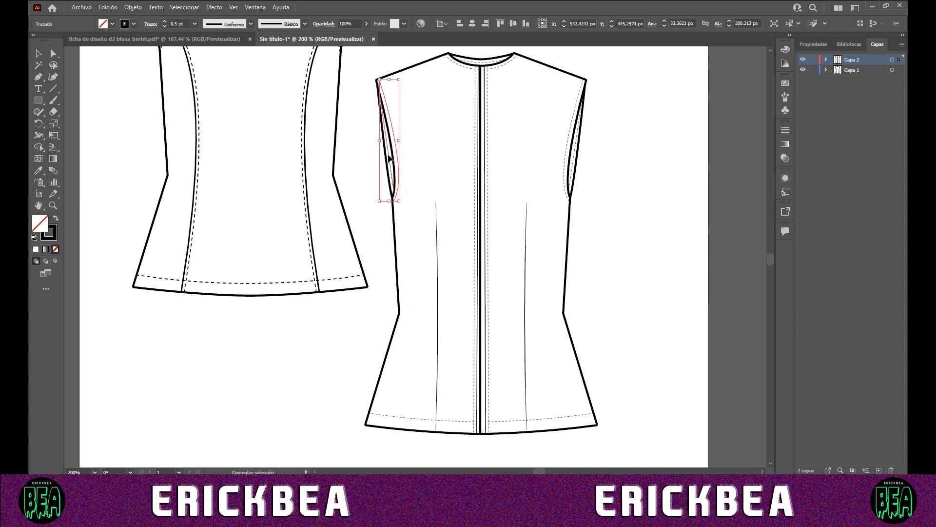
left_click(476, 159, "shift")
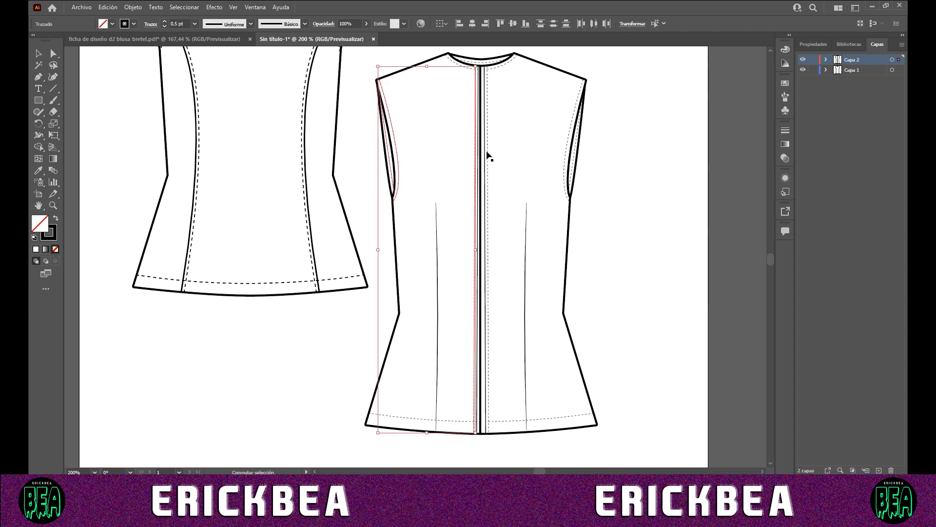
left_click(485, 152, "shift")
left_click(408, 63)
- Set the stroke weight of the back view's dashed neckline, armhole, center back and hem stitching lines to 1 pt
left_click(481, 104)
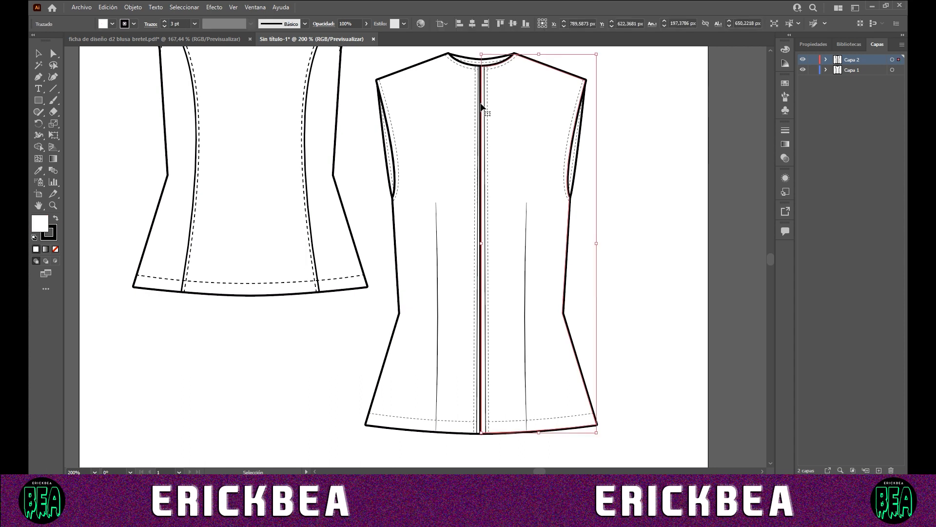
left_click(389, 67)
left_click(488, 142)
left_click(474, 122, "shift")
left_click(463, 70)
left_click(467, 68)
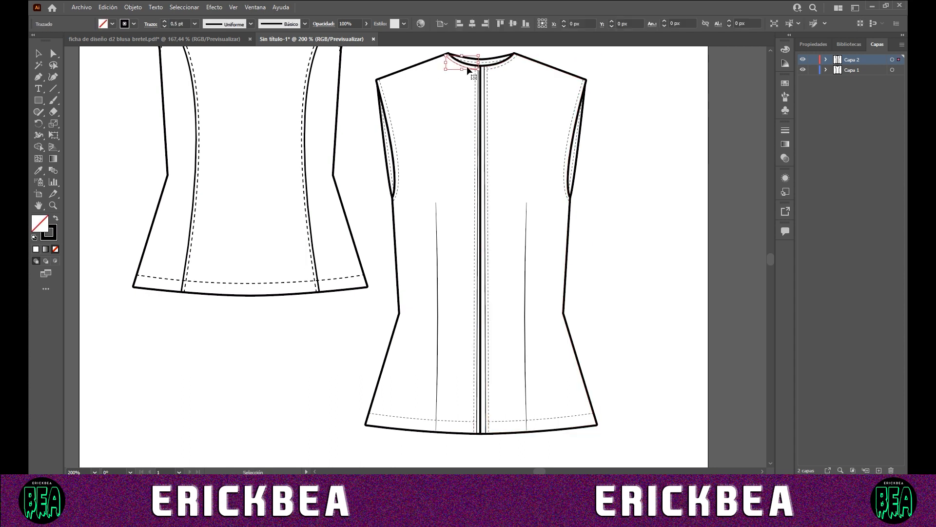
scroll(517, 69, "up", 2)
left_click(469, 89, "shift")
left_click(459, 123, "shift")
left_click(435, 129, "shift")
left_click(629, 205, "shift")
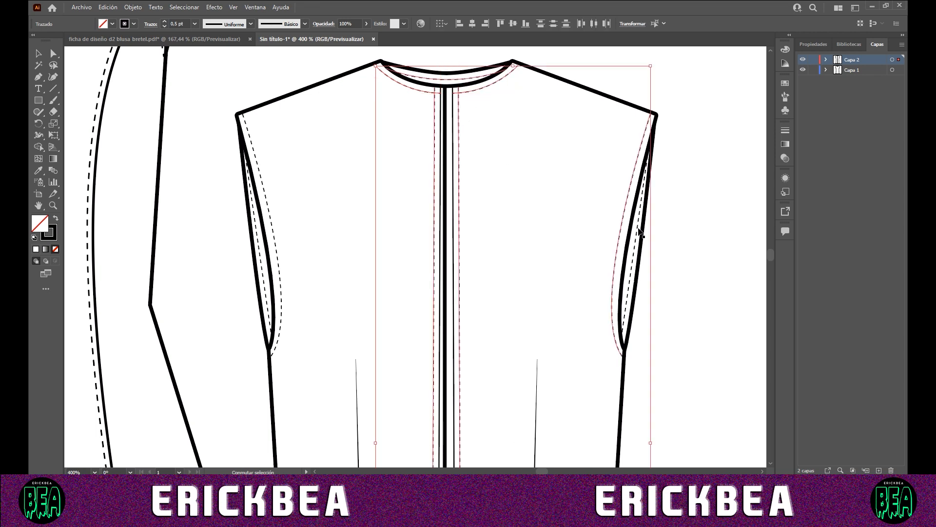
left_click(270, 260, "shift")
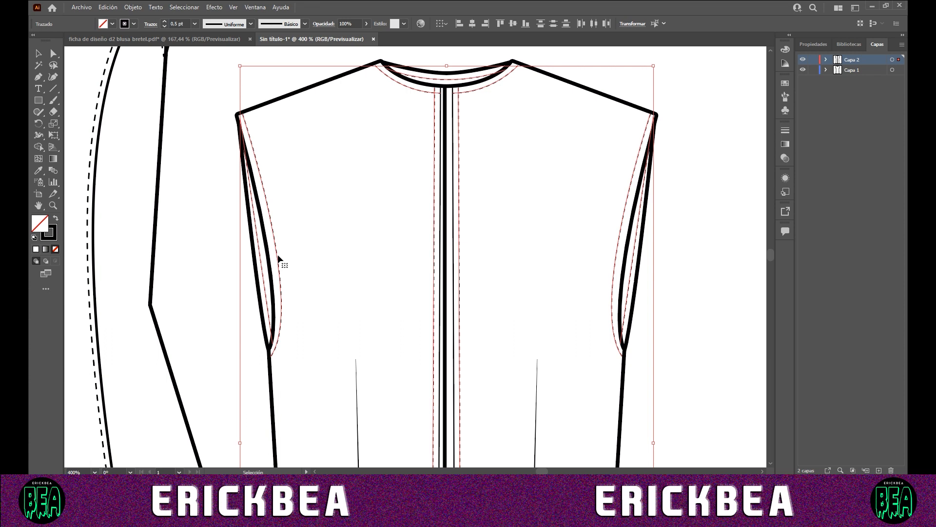
scroll(525, 299, "down", 10)
left_click(397, 374, "shift")
left_click(484, 375, "shift")
left_click(166, 22)
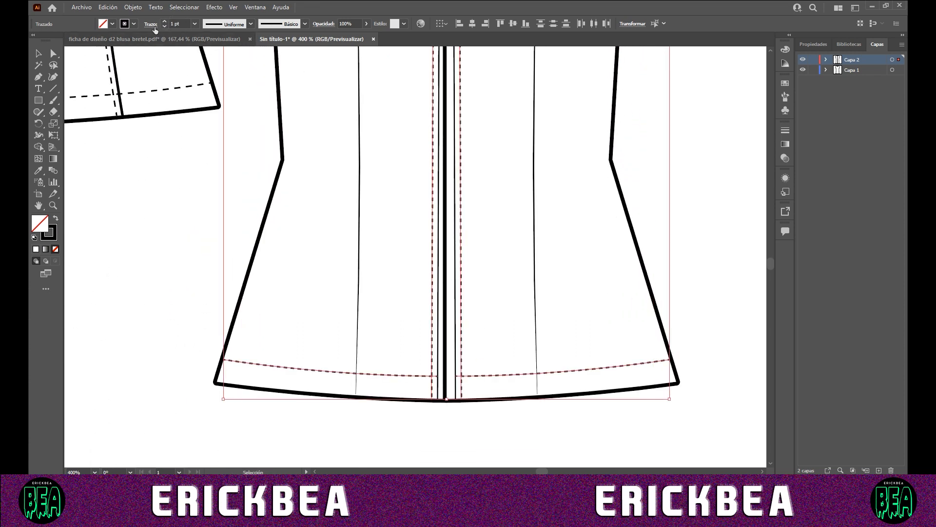
- Adjust the dashed-line pattern of the back view's stitching lines in the stroke options
left_click(152, 24)
left_click_drag(56, 104, 44, 106)
left_click(74, 105)
left_click(389, 197)
left_click(387, 259)
left_click(158, 256)
- Nudge the stitching beside the back view's center line, on its left half, slightly outward
left_click(445, 336)
left_click(502, 418)
left_click(408, 400)
left_click(420, 414)
left_click(438, 334)
left_click(439, 320)
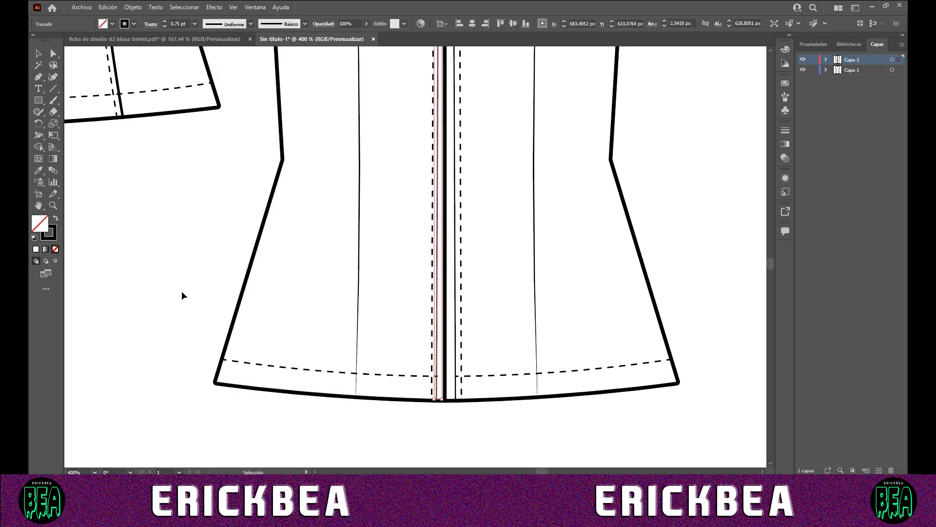
left_click(181, 291)
scroll(312, 289, "up", 2)
scroll(320, 288, "down", 2)
scroll(342, 234, "up", 5)
scroll(372, 188, "up", 3)
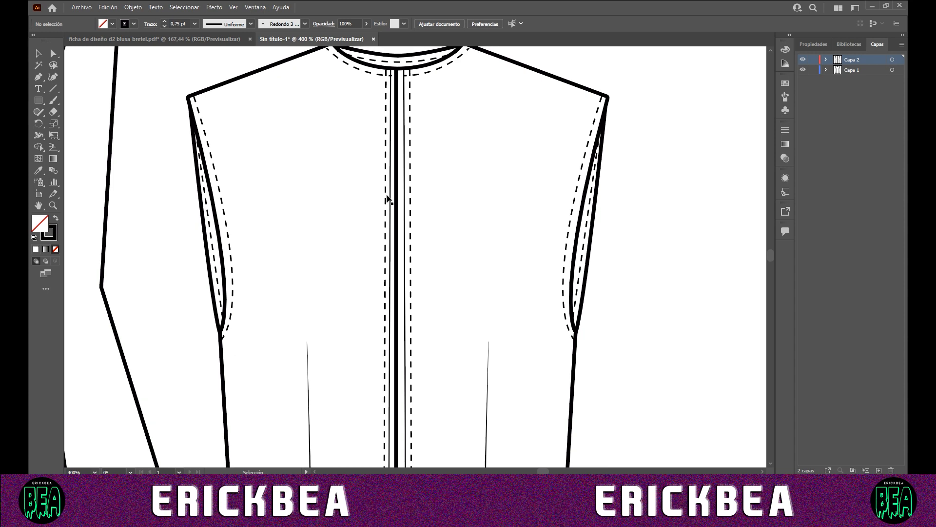
left_click(392, 233)
key("Right")
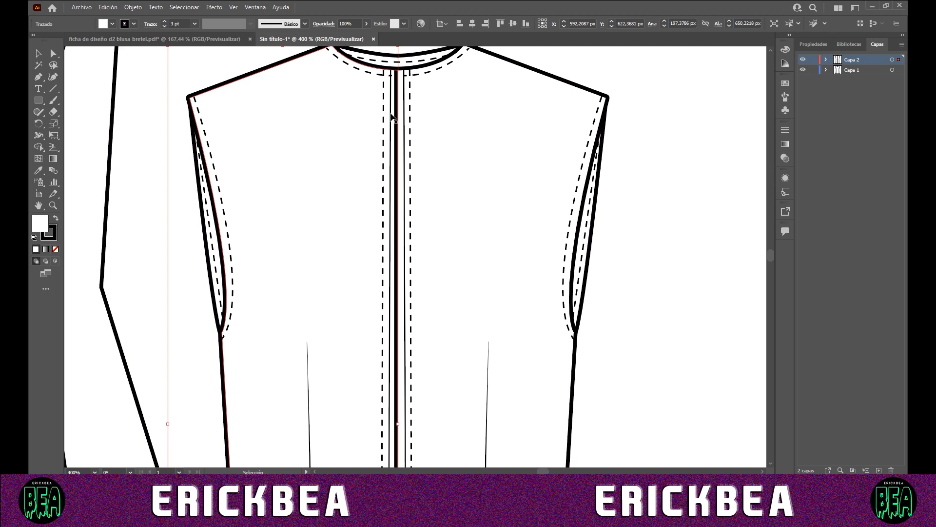
left_click(235, 62)
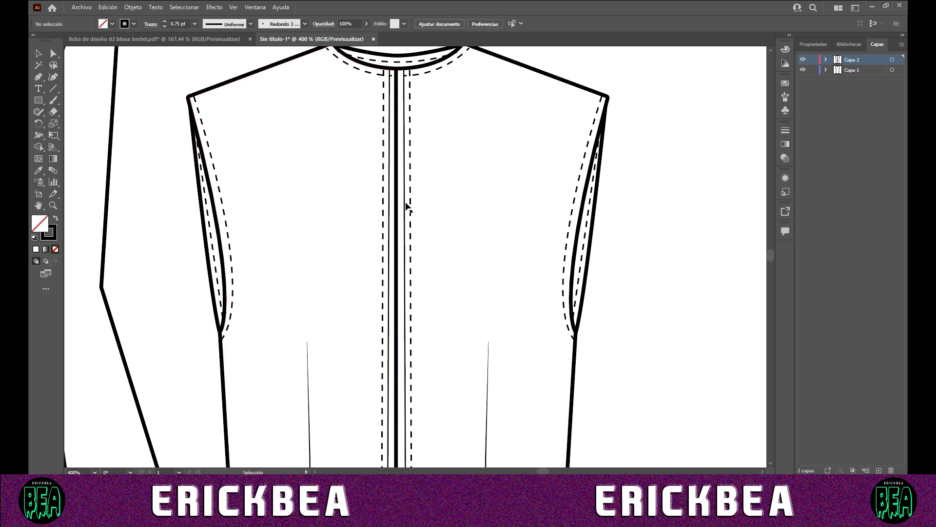
- Examine the outlines and stitching of the back view and compare them with the front view
scroll(408, 207, "down", 2)
scroll(403, 209, "down", 2)
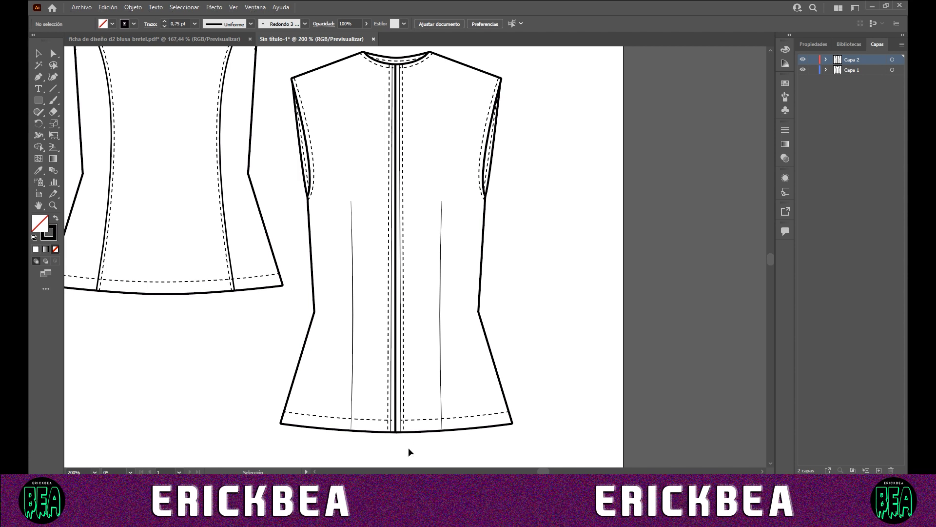
scroll(408, 451, "up", 2)
scroll(409, 385, "down", 2)
scroll(406, 364, "up", 1)
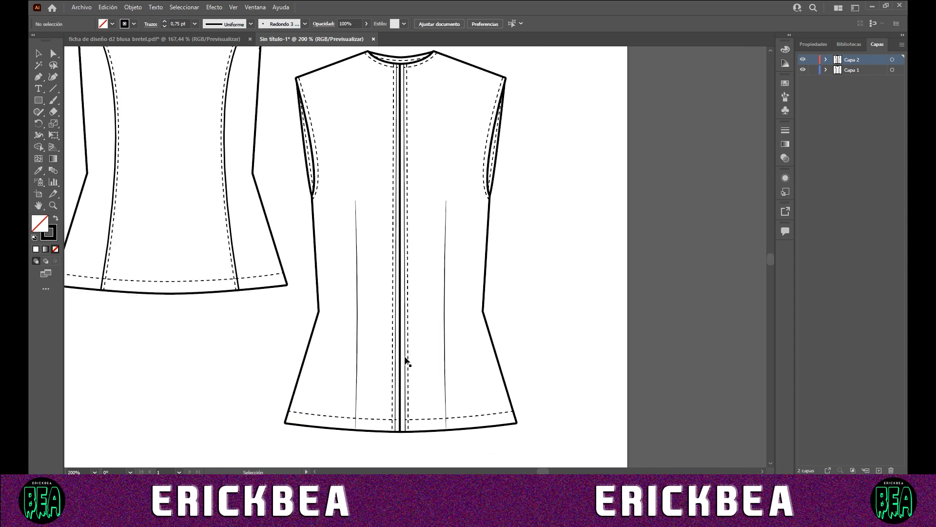
scroll(282, 397, "down", 1)
scroll(264, 392, "left", 3)
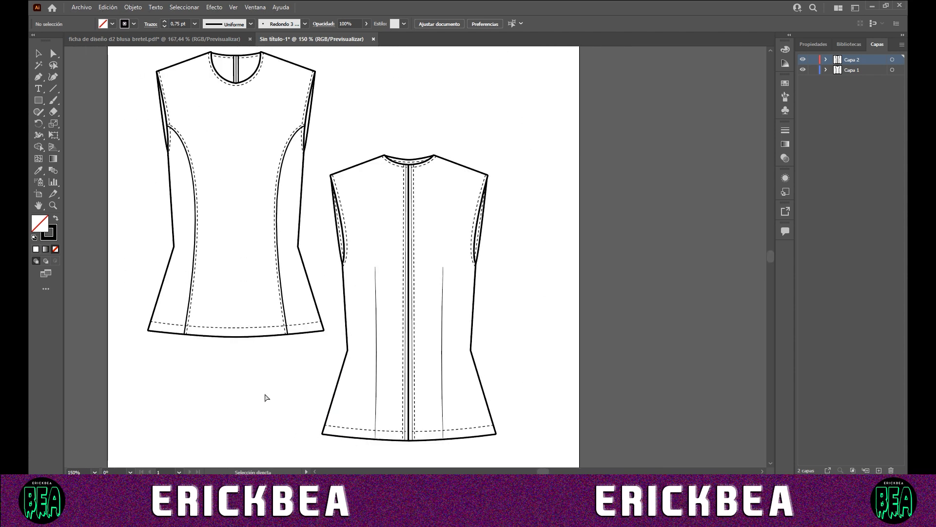
- Fill the front view's body shape with dark green
scroll(264, 389, "up", 1)
left_click(245, 294)
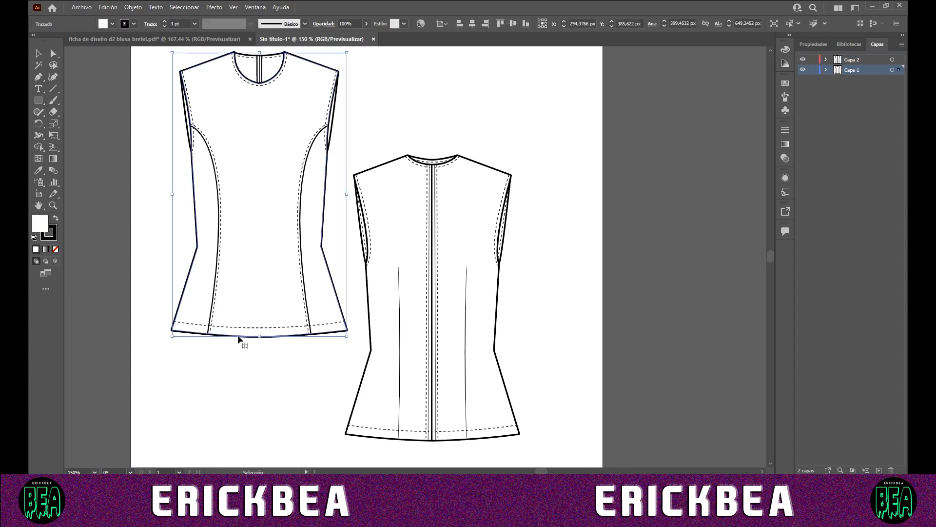
left_click(113, 24)
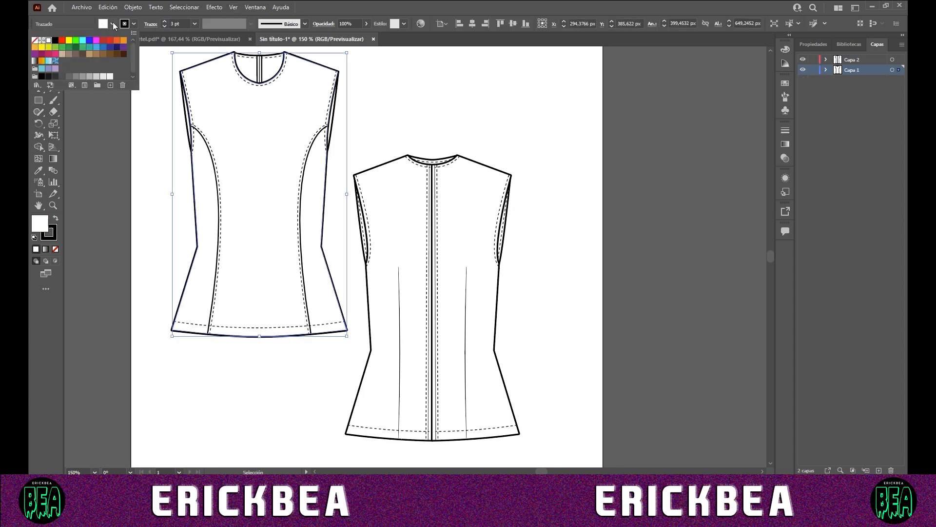
left_click(76, 47)
- Fill both body halves of the back view with the same dark green as the front body
left_click(373, 174)
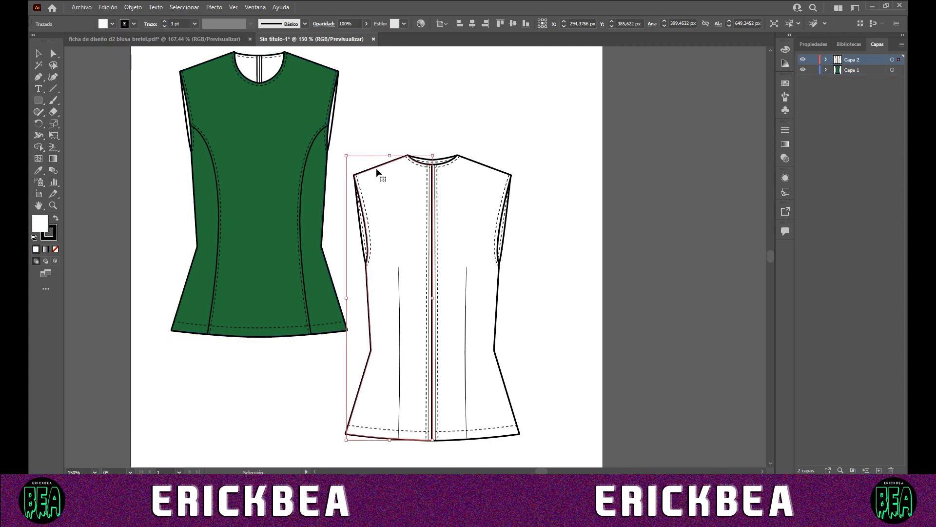
left_click(77, 47)
left_click(463, 173)
left_click(112, 24)
left_click(77, 47)
- Fill both armhole shapes of the back view with the same dark green
left_click(366, 255)
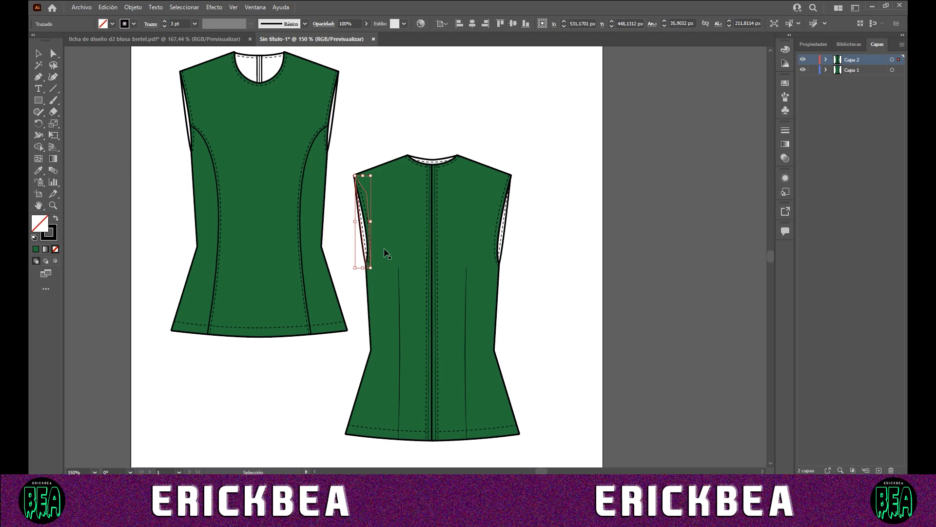
left_click(505, 239, "shift")
left_click(113, 23)
left_click(76, 48)
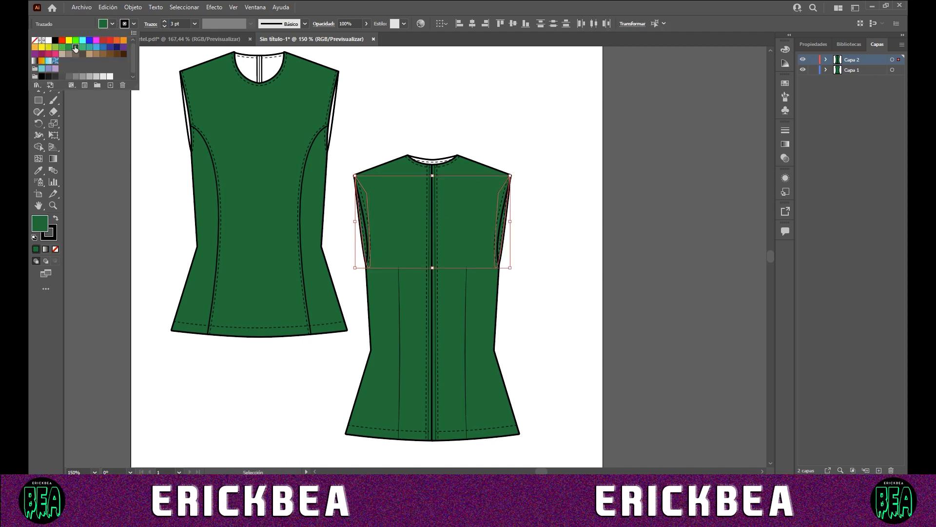
left_click(476, 102)
- Extend the back view's upper neckline curve with the Pen tool into a closed shape running behind the body
scroll(442, 307, "down", 1)
left_click(435, 137)
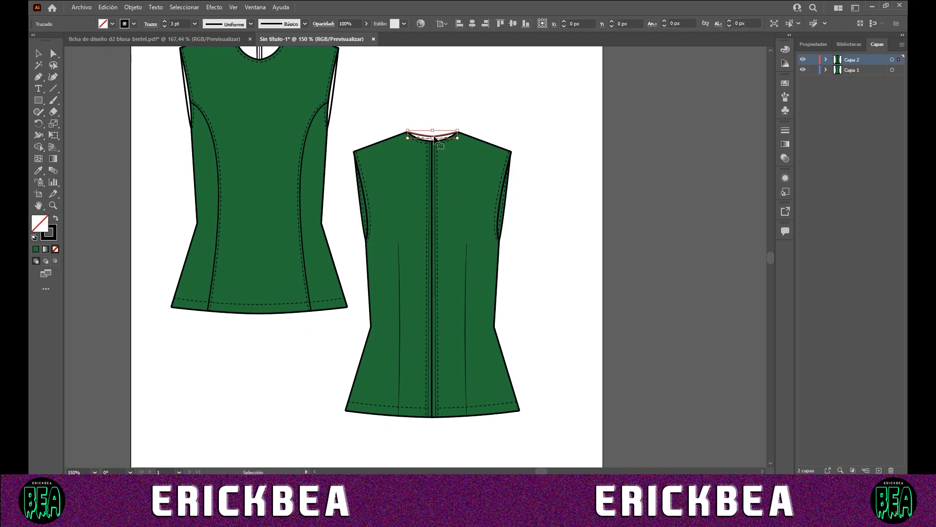
scroll(432, 147, "up", 6)
key("p")
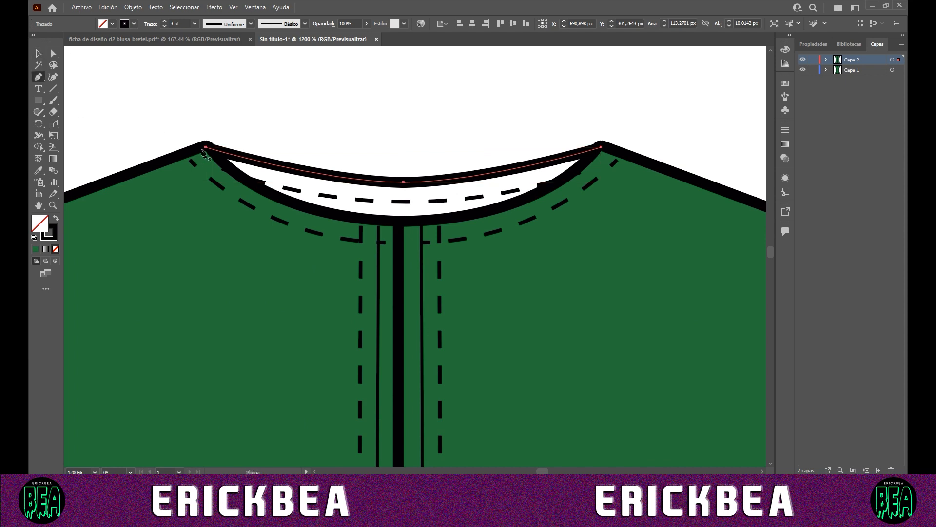
left_click(206, 147)
left_click(159, 166)
left_click(152, 207)
left_click(335, 284)
left_click(476, 307)
left_click(666, 218)
left_click(601, 147)
- Fill the closed neckline shape of the back view with the same dark green
left_click(36, 56)
left_click(154, 139)
left_click(219, 151)
left_click(112, 24)
left_click(76, 47)
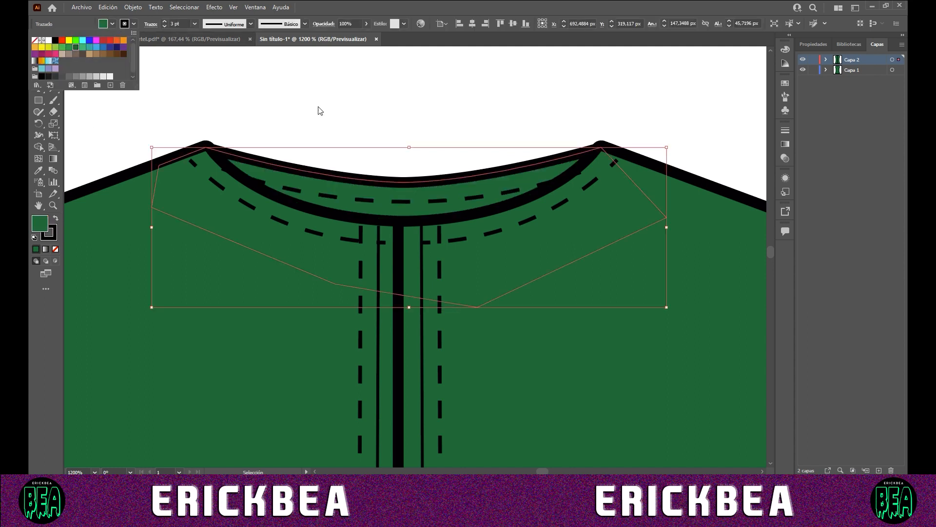
left_click(321, 106)
- Narrow the inner neckline stitching of the back view at both ends to about 100 px wide
left_click(475, 196)
left_click(475, 199)
left_click_drag(581, 186, 575, 185)
left_click_drag(222, 169, 225, 167)
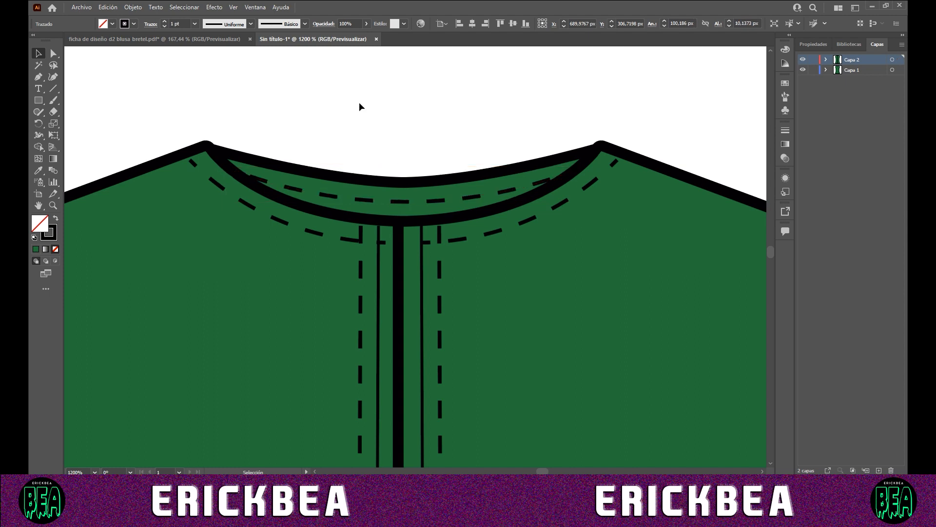
left_click(359, 101)
scroll(359, 102, "down", 8)
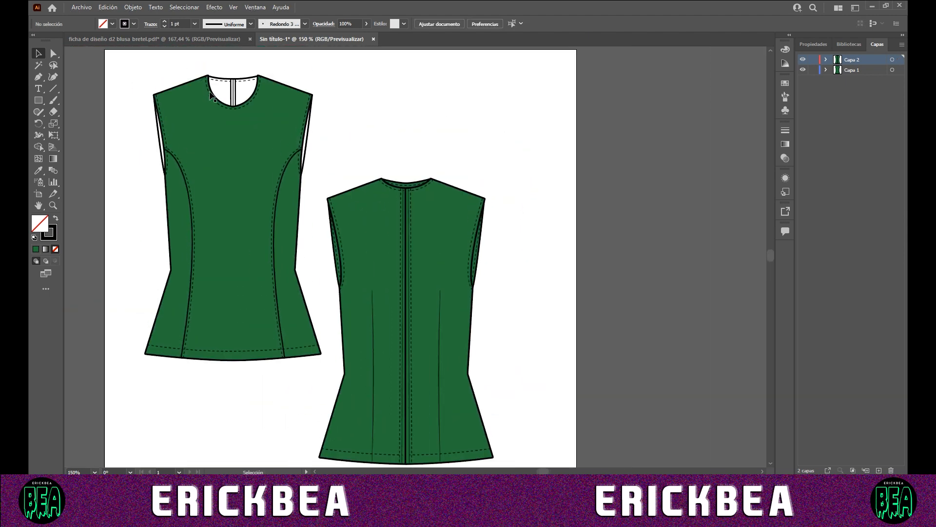
left_click(226, 79)
left_click(234, 69)
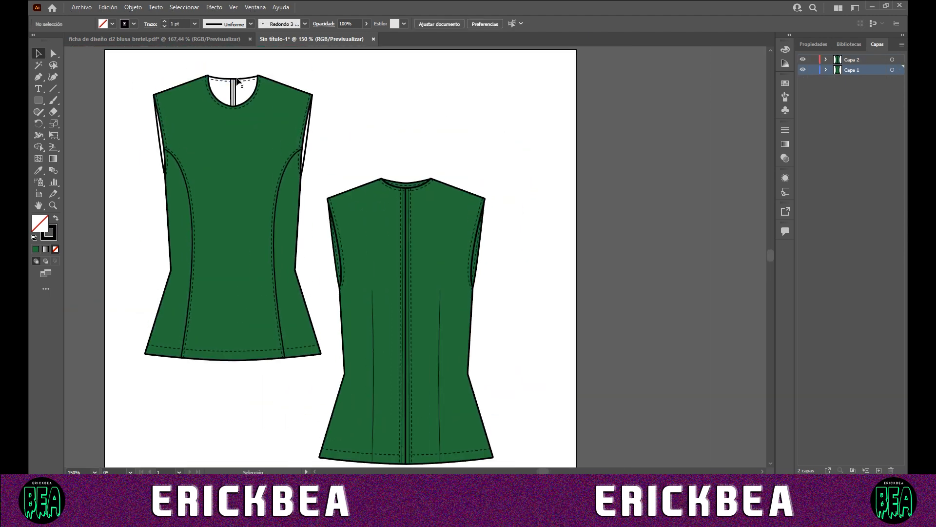
left_click(239, 79)
scroll(200, 92, "up", 4)
left_click(38, 77)
left_click(240, 72)
left_click(208, 85)
left_click(206, 181)
left_click(326, 228)
left_click(409, 244)
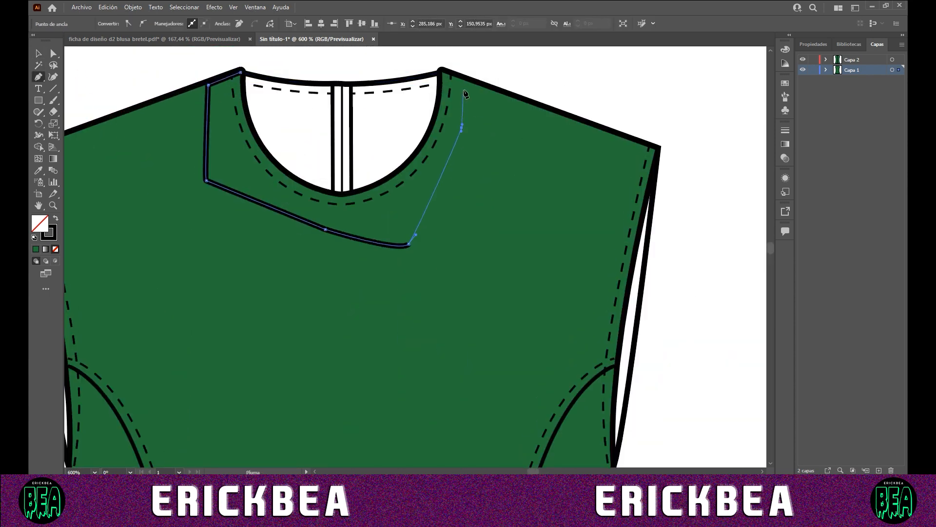
left_click(467, 83)
key("ctrl+z")
key("ctrl+z")
key("ctrl+z")
key("ctrl+z")
key("ctrl+z")
key("ctrl+z")
- Bring the upper neckline curve of the front view to the front
left_click(248, 78)
left_click(38, 77)
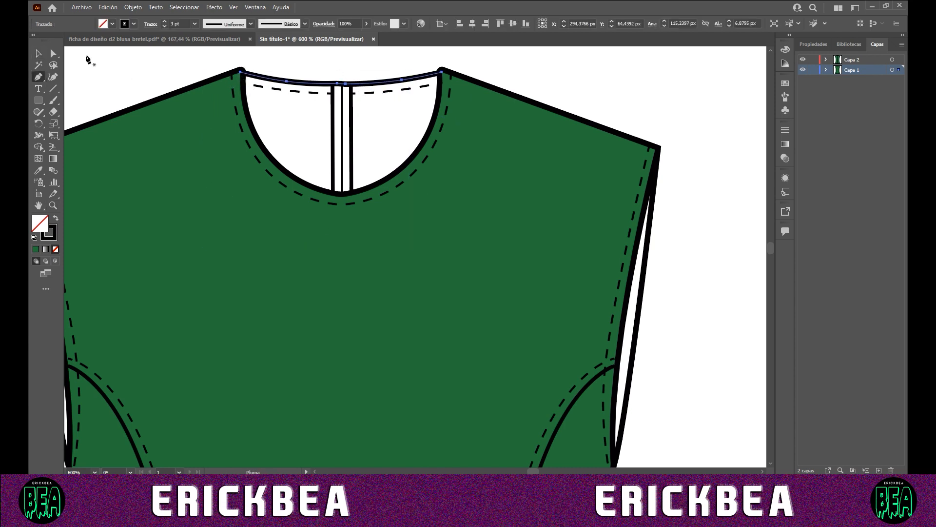
left_click(38, 54)
right_click(312, 81)
mouse_move(402, 259)
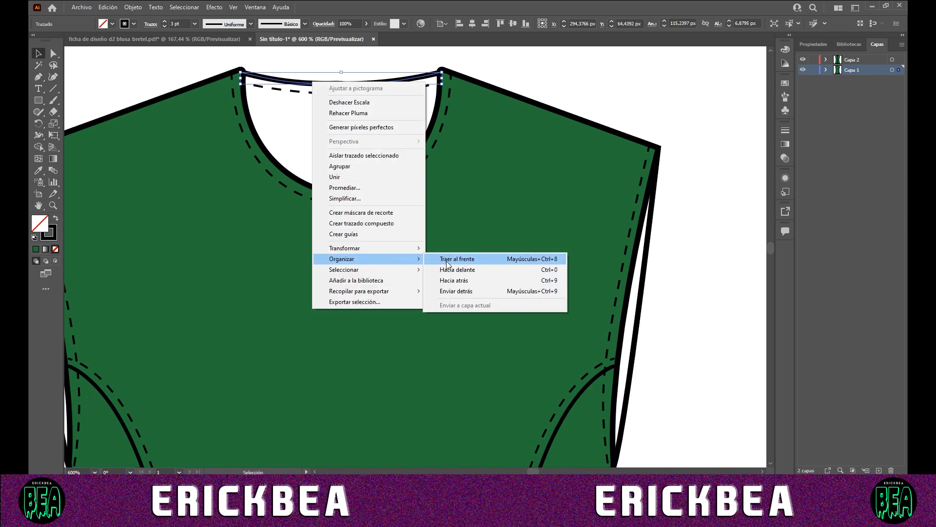
left_click(456, 260)
- Extend the front view's upper neckline curve with the Pen tool into a closed shape surrounding the neck opening
left_click(39, 76)
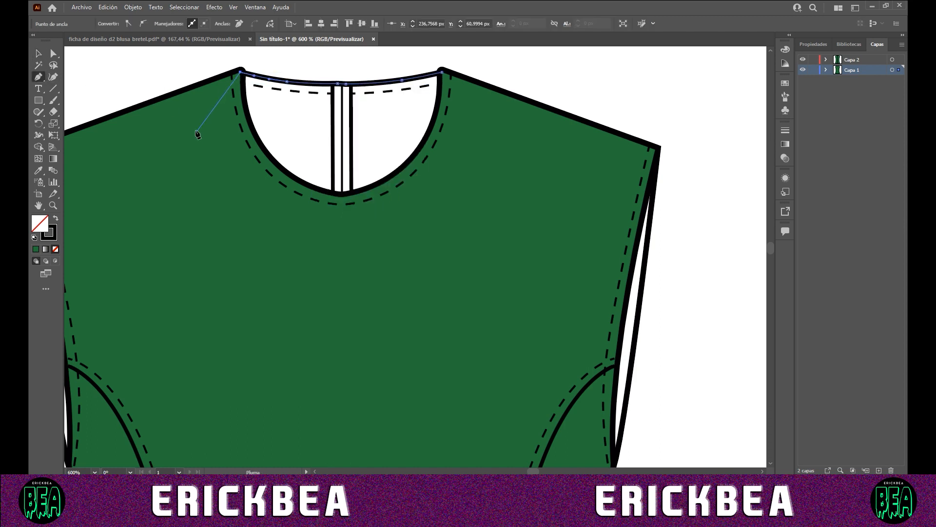
left_click(193, 88)
left_click_drag(189, 147, 195, 152)
left_click(292, 212)
left_click_drag(362, 228, 370, 225)
left_click(444, 184)
left_click(468, 102)
left_click(464, 85)
left_click(442, 72)
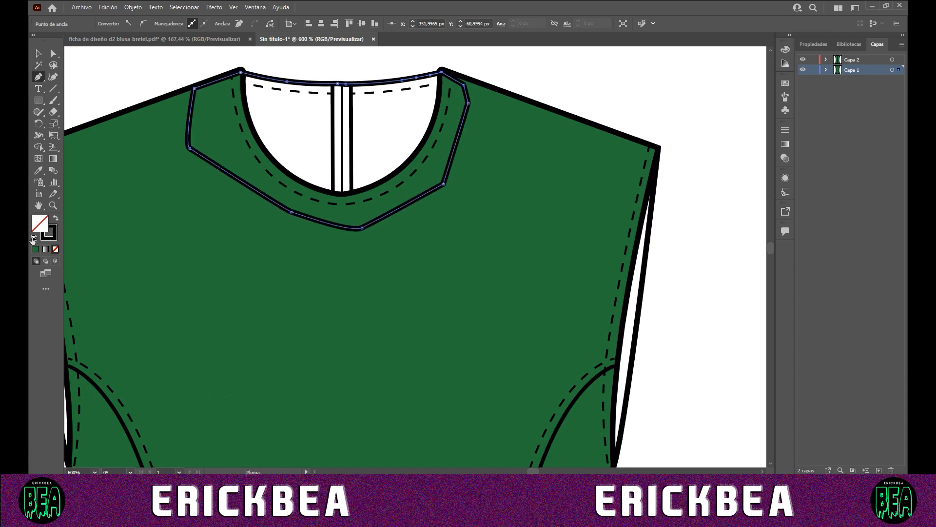
- Fill the front view's closed neckline shape with the dark green and send it to the back
left_click(36, 249)
right_click(315, 131)
mouse_move(348, 308)
left_click(456, 339)
left_click(38, 53)
left_click(103, 57)
- Fill both armhole shapes of the front view with the same dark green
scroll(106, 57, "down", 2)
scroll(117, 73, "left", 4)
scroll(145, 114, "down", 3)
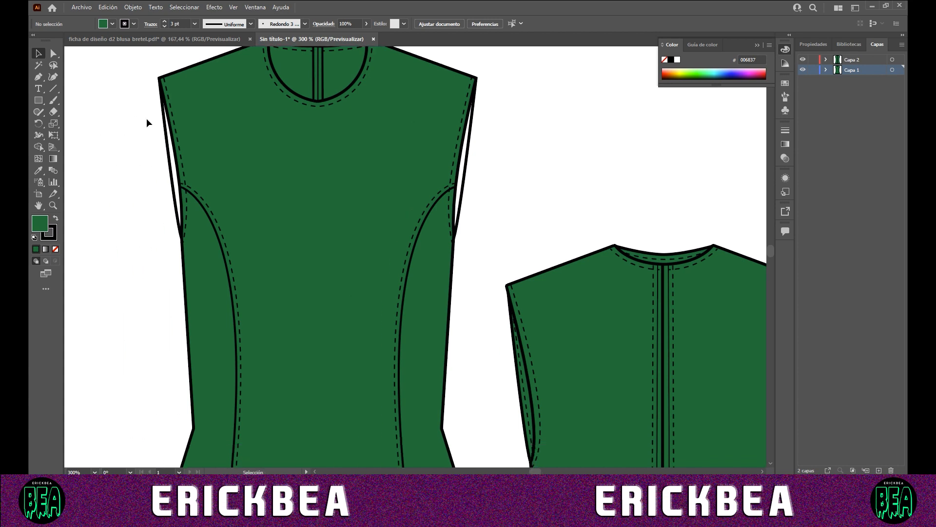
left_click(175, 196)
left_click(468, 174, "shift")
left_click(38, 248)
left_click(87, 238)
- Change the fill of the front view's inner neckline shape to the darker green #014221
scroll(312, 90, "up", 1)
left_click(313, 89)
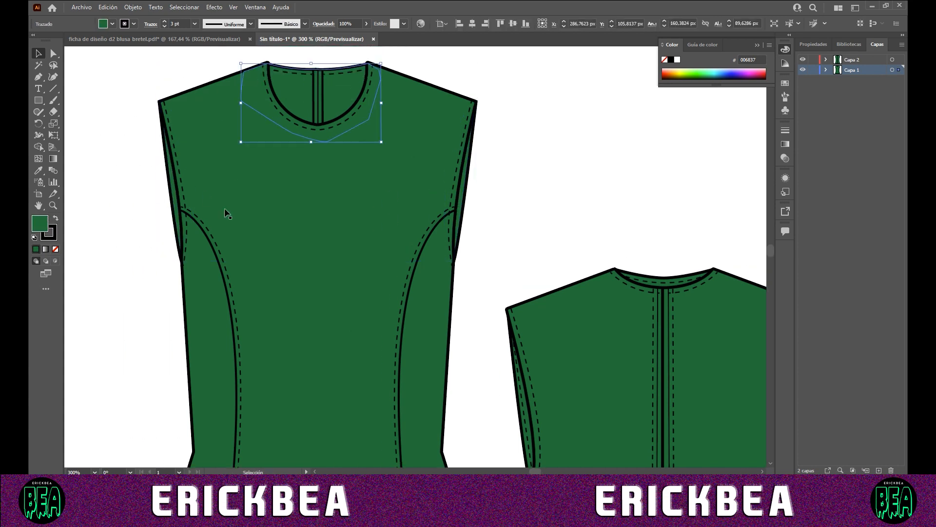
double_click(38, 224)
left_click(643, 276)
left_click(751, 190)
left_click(560, 186)
- Apply the front neckline's darker green to both views' armhole shapes and the back neckline shape with the Eyedropper
left_click(176, 195)
left_click(461, 195, "shift")
left_click(521, 412, "shift")
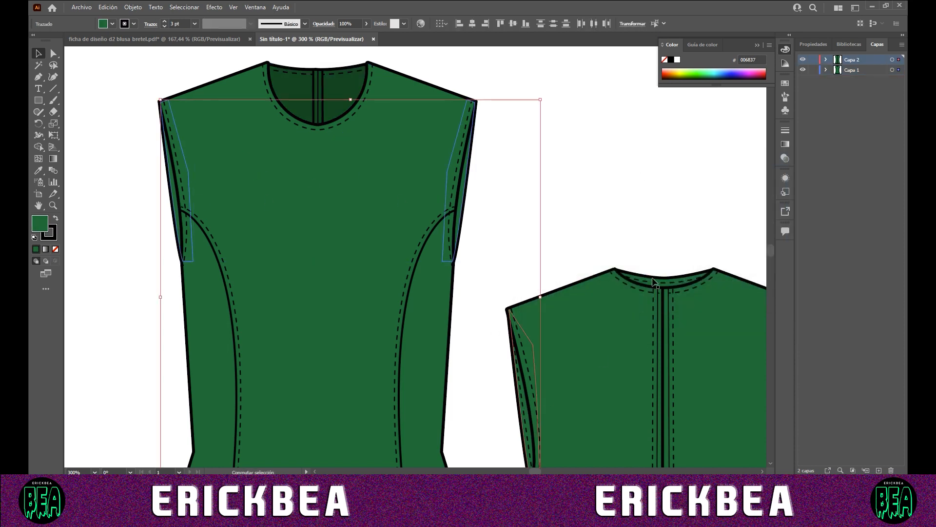
left_click(523, 209)
scroll(508, 219, "right", 2)
left_click(580, 254)
left_click(675, 358, "shift")
left_click(492, 354, "shift")
left_click(448, 205, "shift")
left_click(252, 197, "shift")
key("i")
left_click(366, 124)
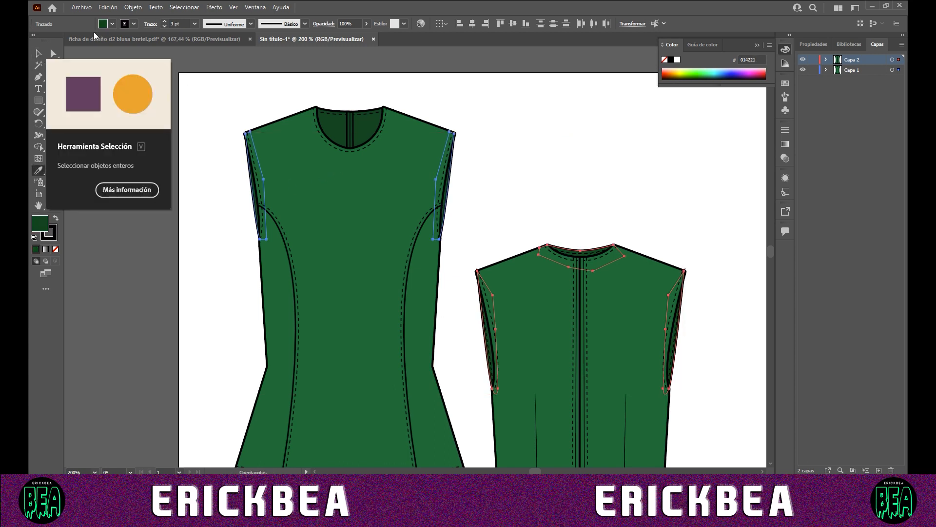
- Align the strokes of the selected armhole shapes and back neckline shape to the outside of their paths
left_click(150, 24)
left_click(106, 76)
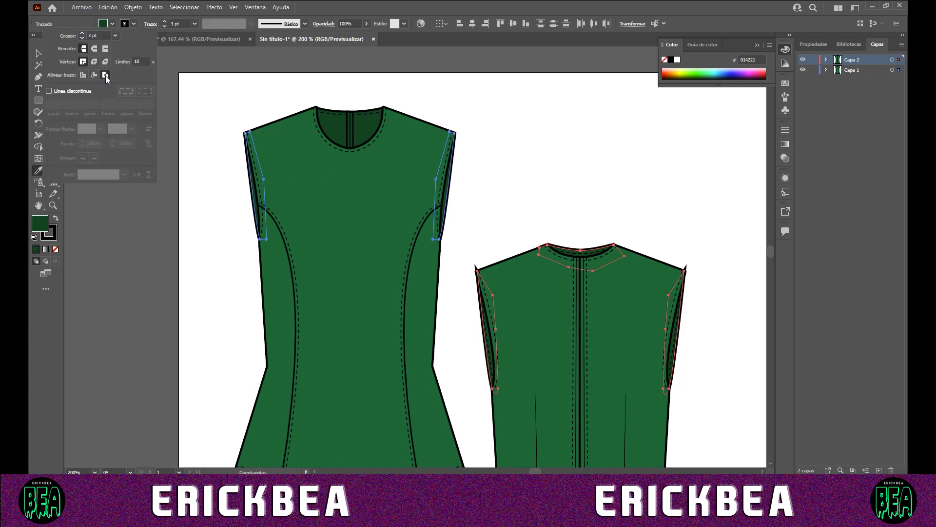
key("v")
left_click(170, 269)
- Give the strokes of the back view's two armhole shapes rounded corner joins
left_click(488, 359)
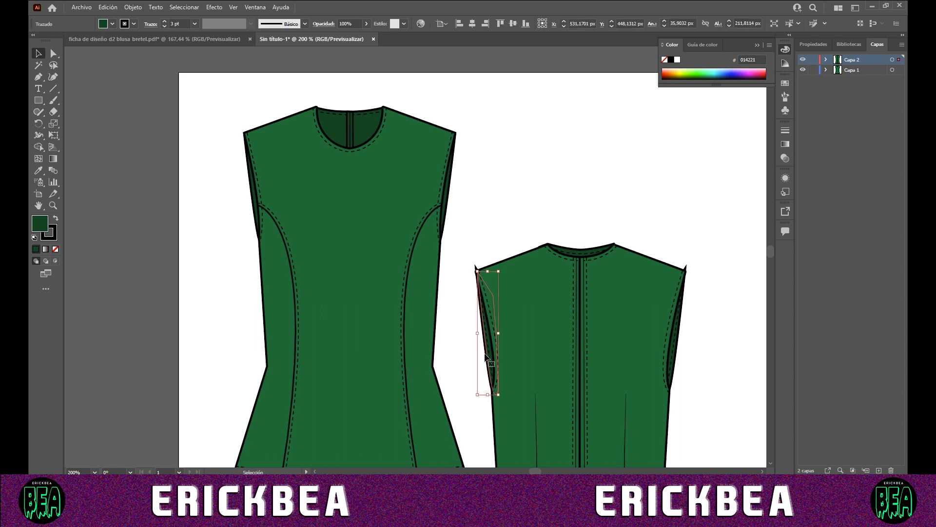
left_click(151, 24)
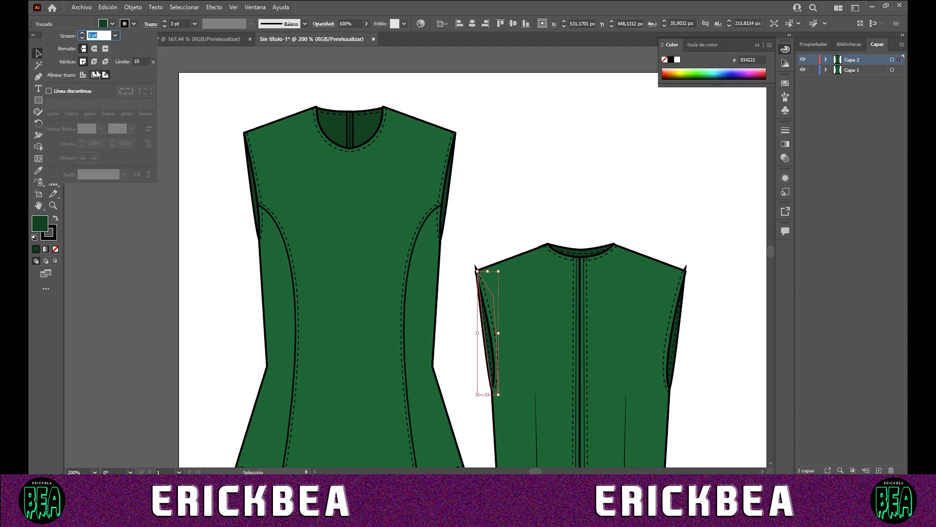
left_click(94, 62)
left_click(675, 371)
left_click(151, 25)
left_click(106, 75)
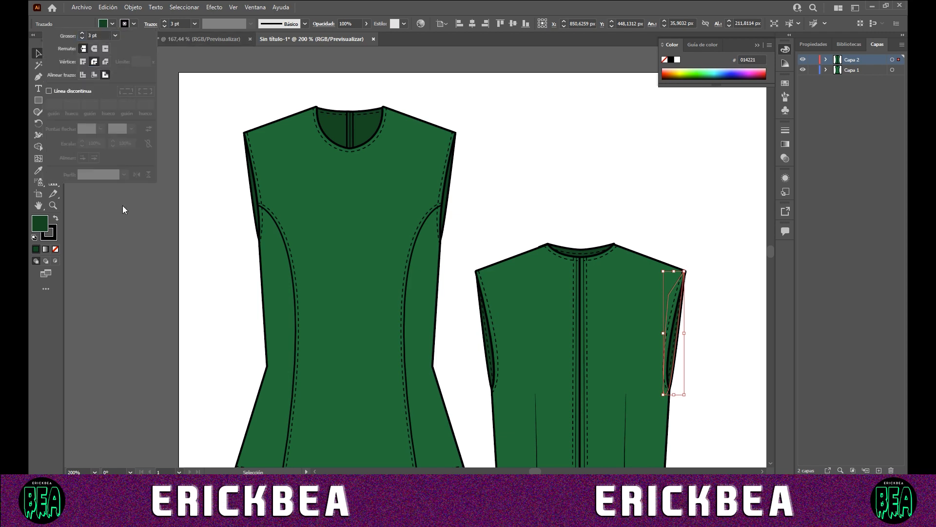
left_click(131, 218)
- Set the stroke color to #111111 for the inner lines of the back armholes and neckline and the lines inside the front neckline
scroll(522, 173, "down", 2)
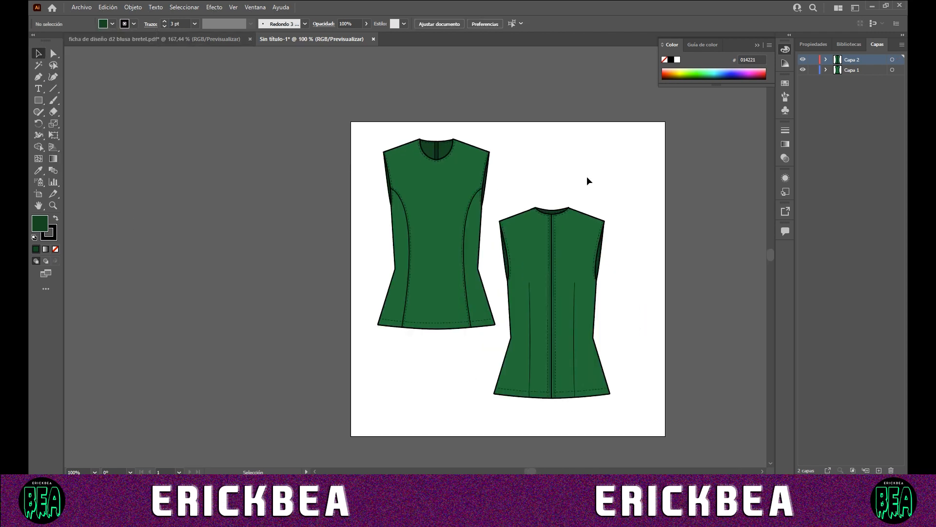
scroll(583, 198, "up", 2)
left_click(630, 312)
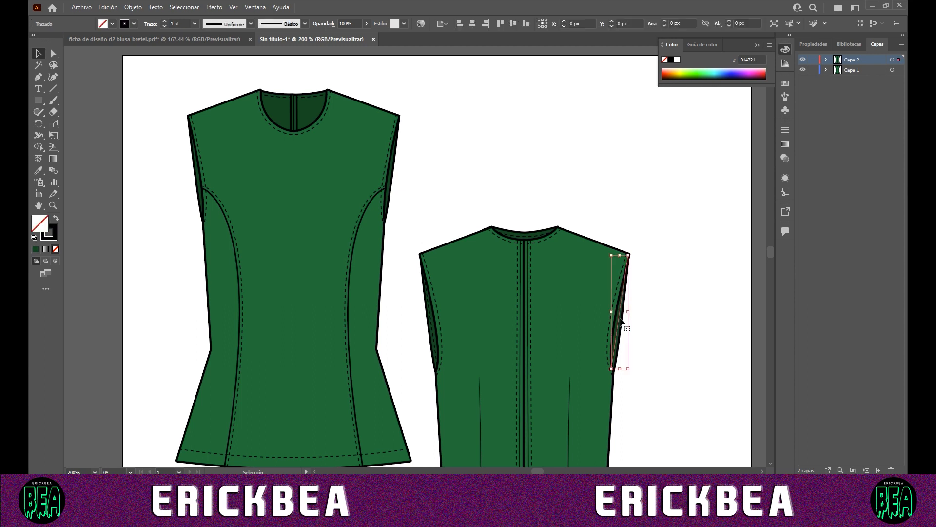
left_click(517, 238, "shift")
left_click(432, 321, "shift")
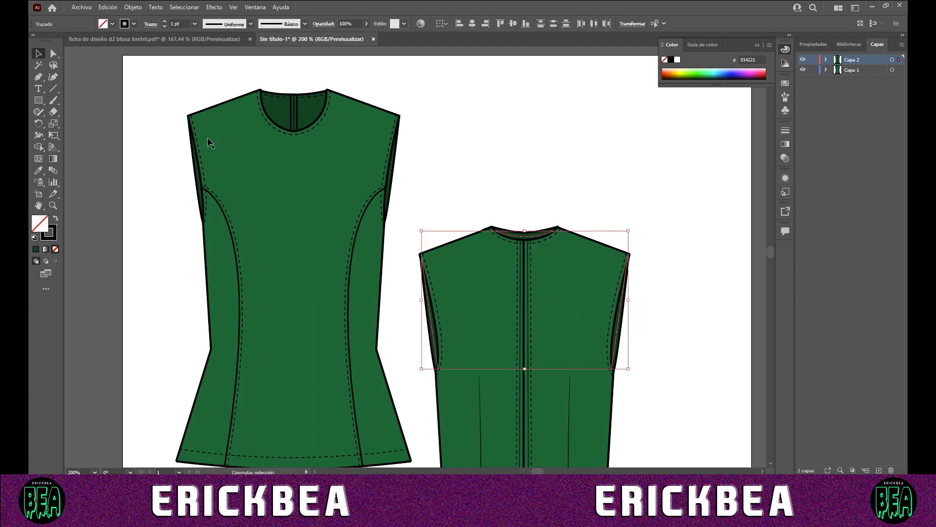
left_click(284, 99, "shift")
left_click(296, 115, "shift")
double_click(49, 237)
type("111111")
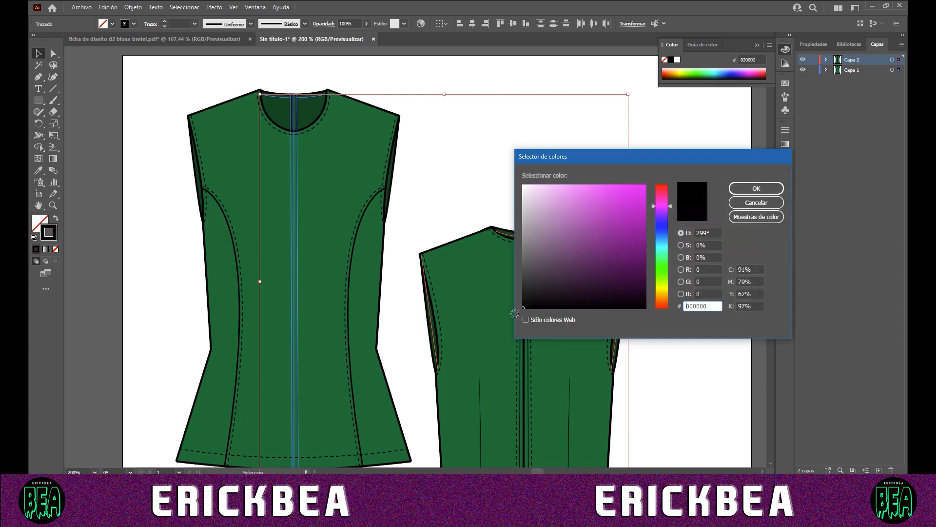
key("Return")
left_click(522, 177)
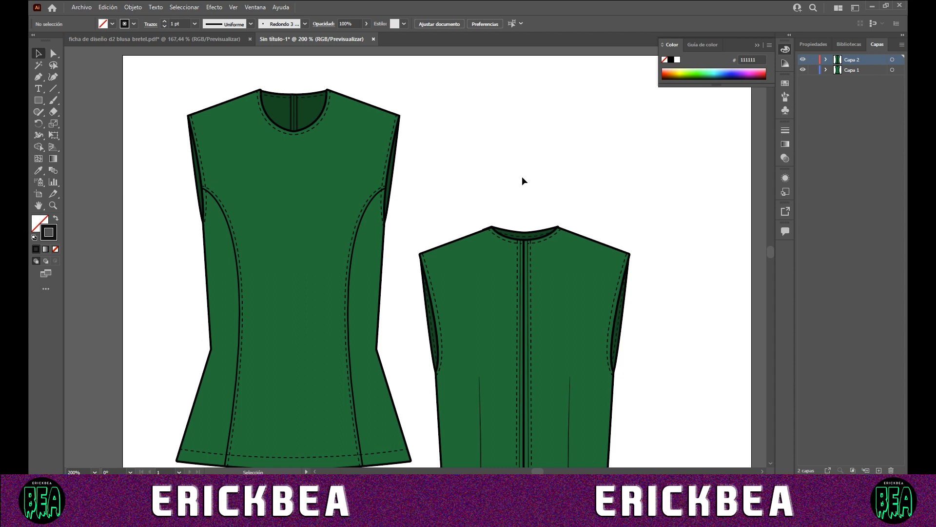
- Inspect the stroke settings of the dart line near the back view's hem
key("ctrl+1")
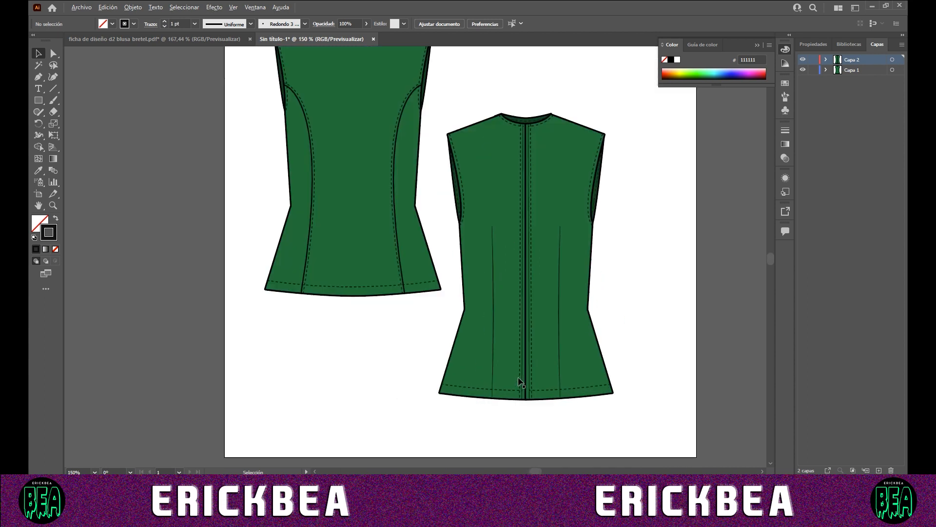
scroll(509, 390, "up", 2)
left_click(461, 402)
left_click(151, 23)
- Capture a screenshot of the colored front and back flats with nothing selected
key("ctrl+1")
scroll(316, 199, "up", 1)
left_click(478, 109)
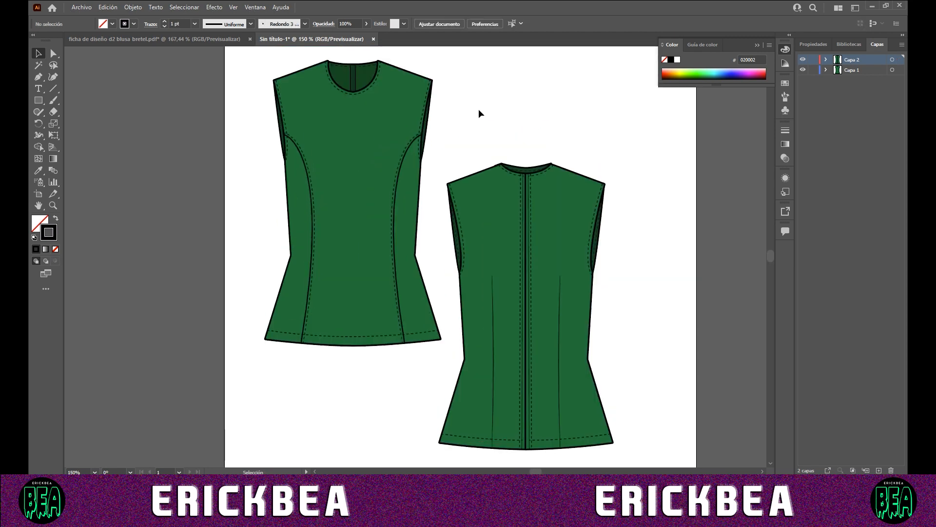
key("alt+F1")
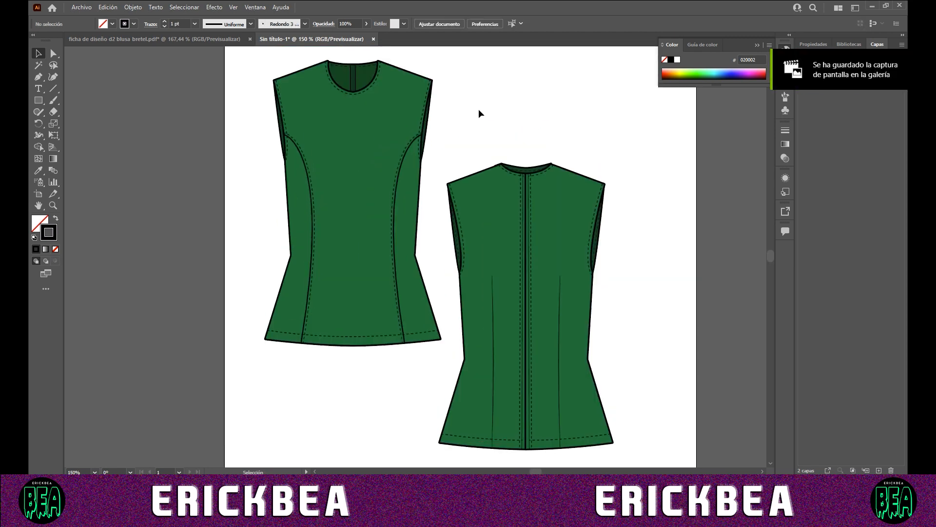